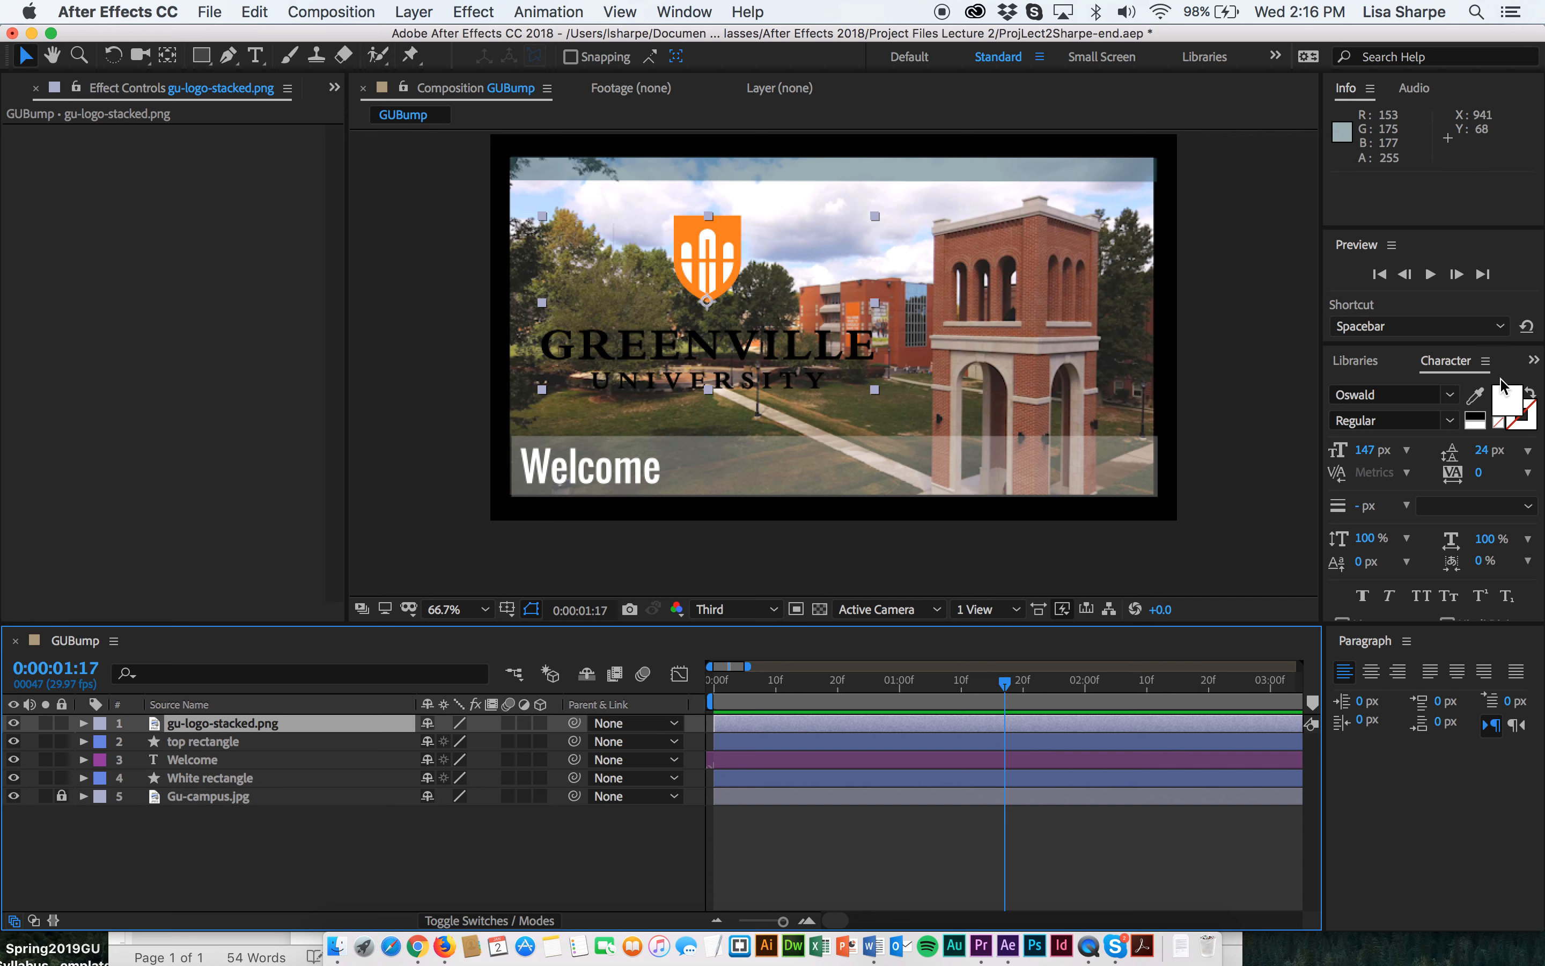
# - Apply the Perspective Drop Shadow effect to the gu-logo-stacked.png layer
pyautogui.click(1533, 363)
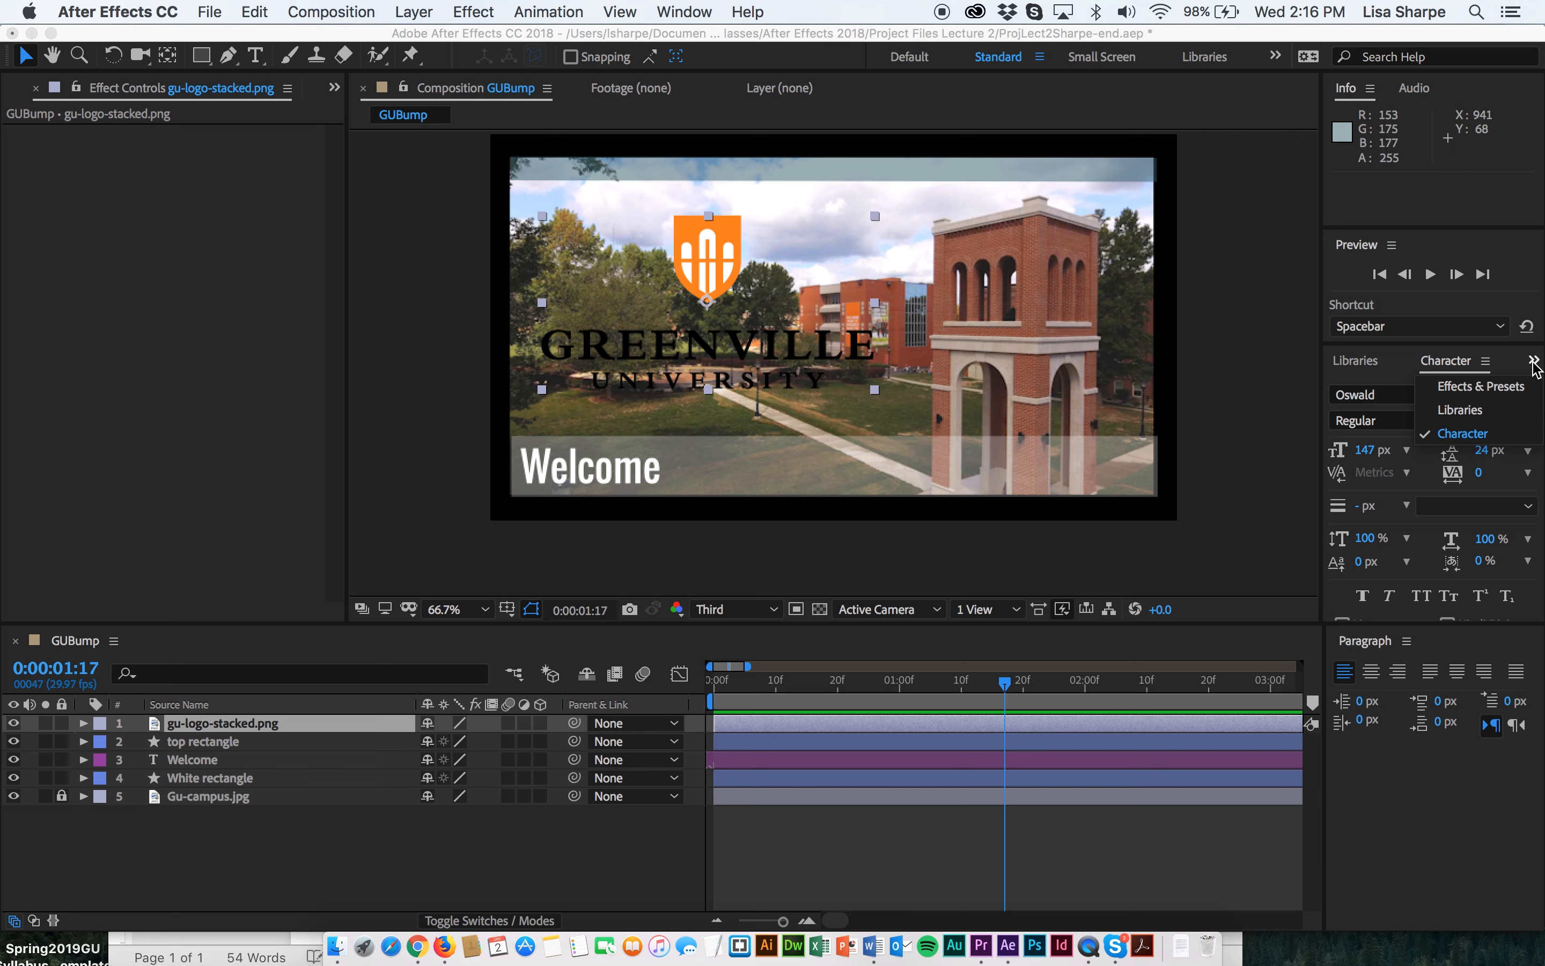
pyautogui.click(1504, 386)
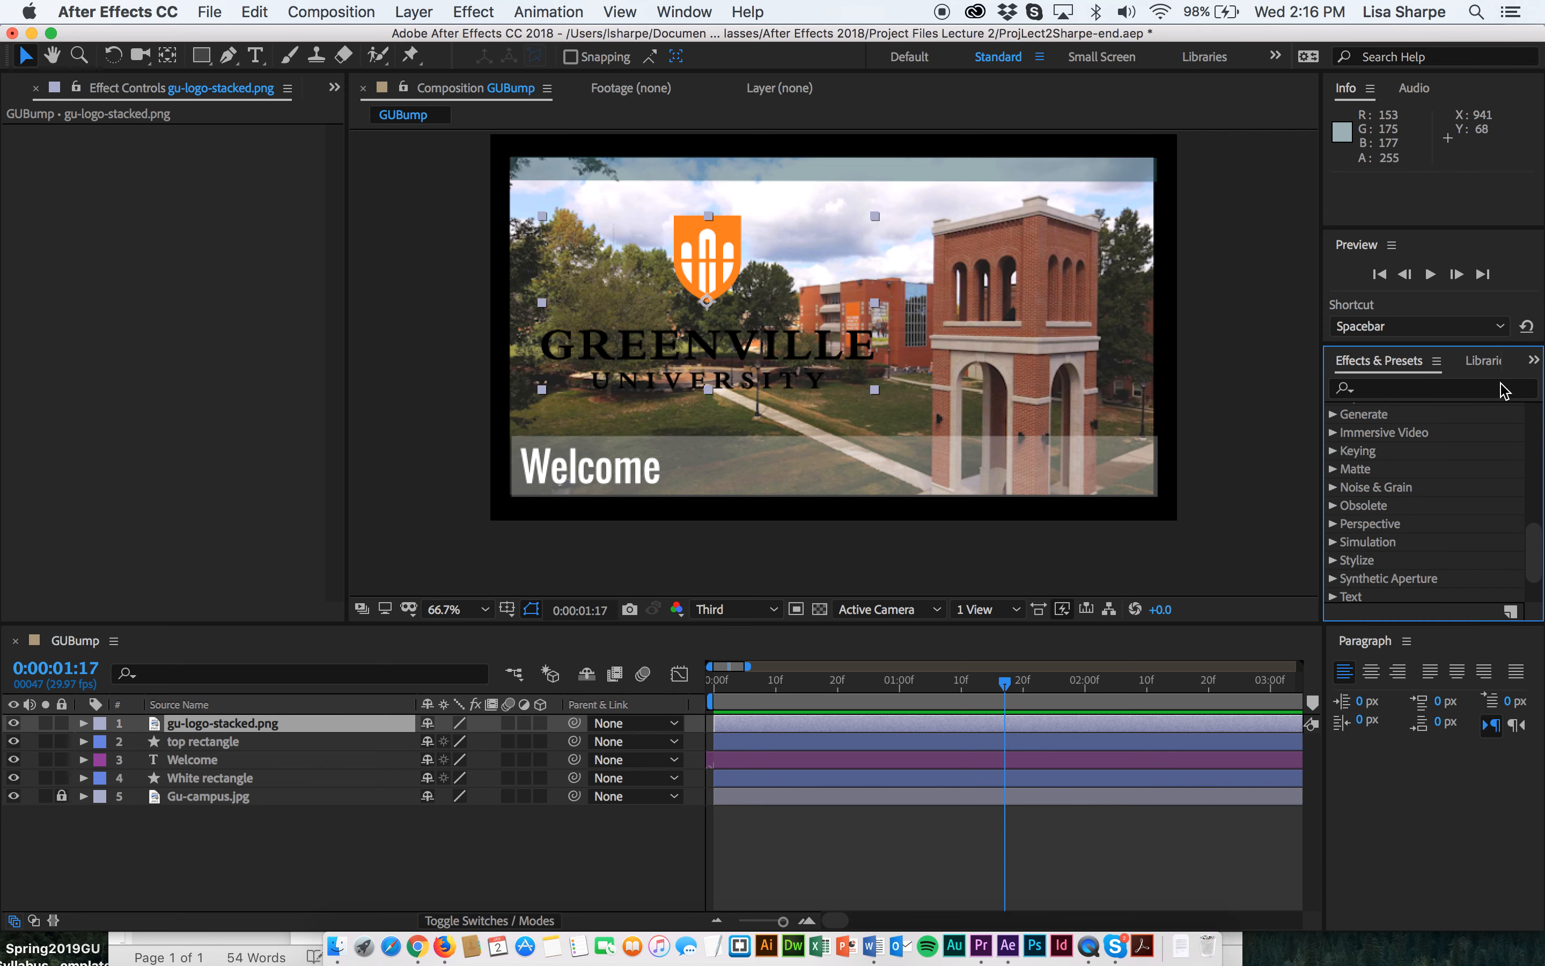
pyautogui.moveTo(1531, 551); pyautogui.dragTo(1521, 410)
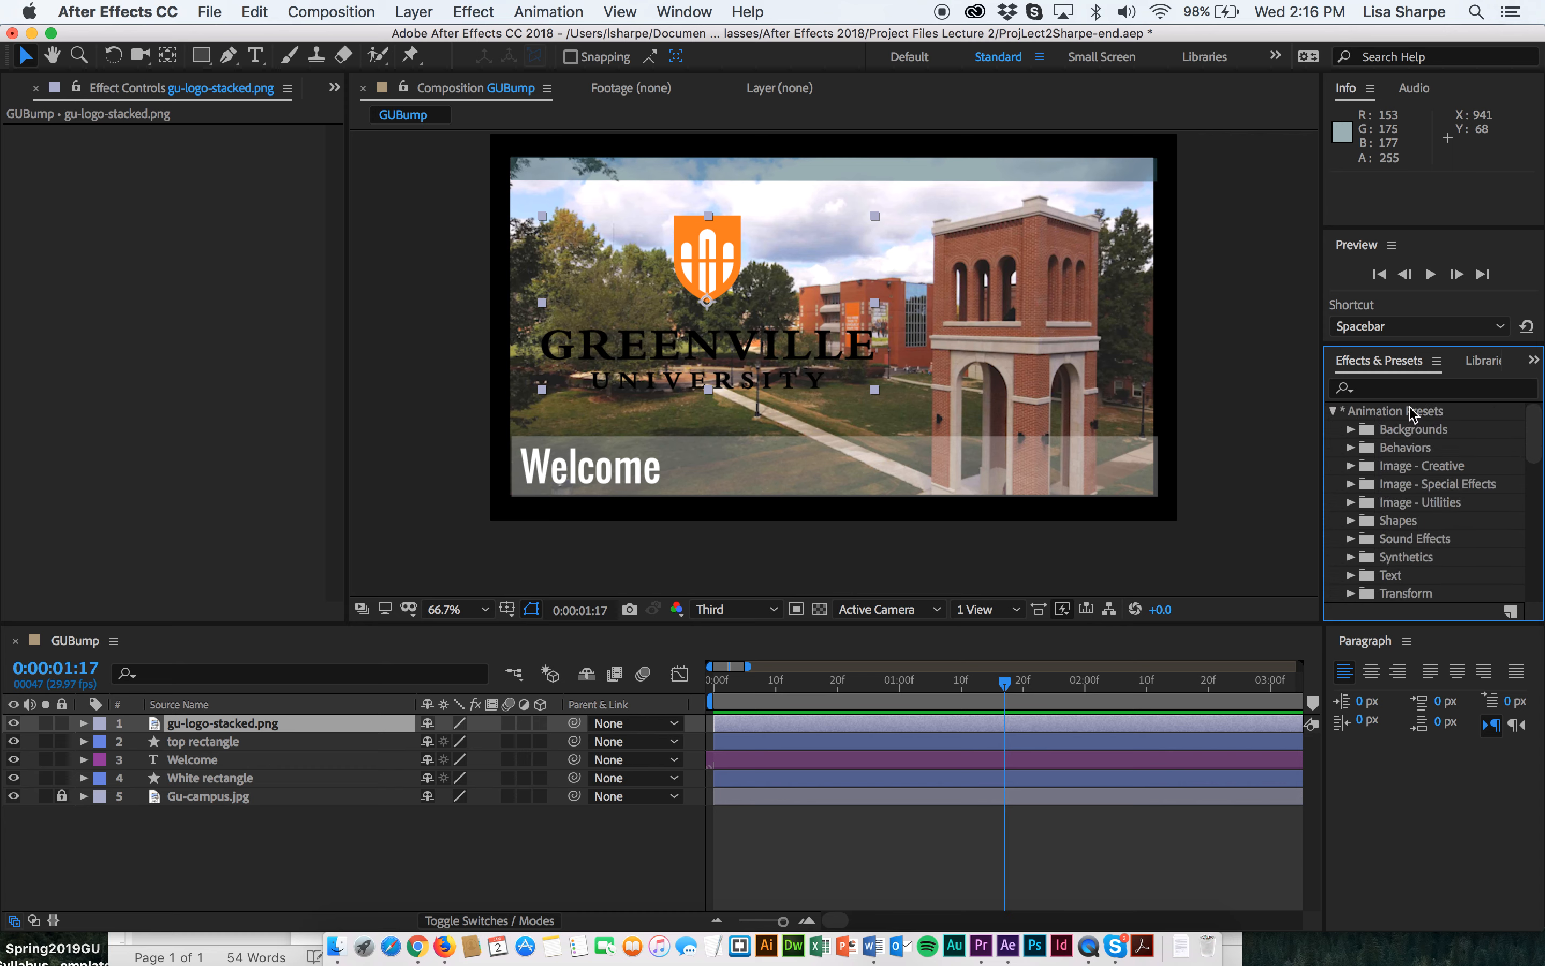
pyautogui.click(1334, 411)
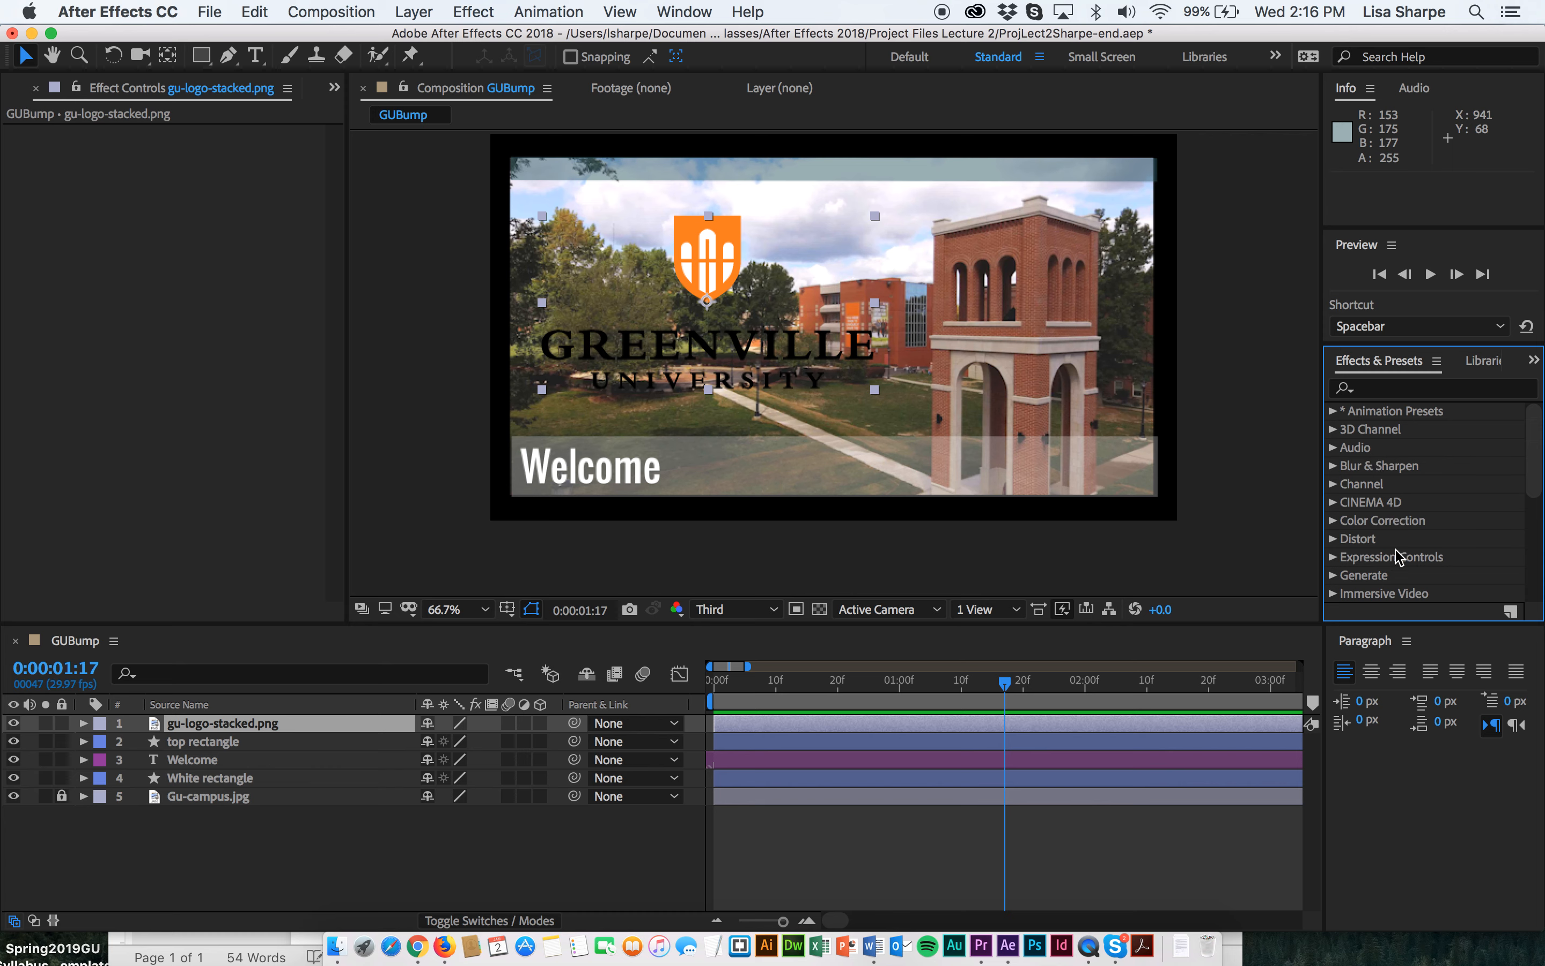
pyautogui.moveTo(1534, 489); pyautogui.dragTo(1540, 584)
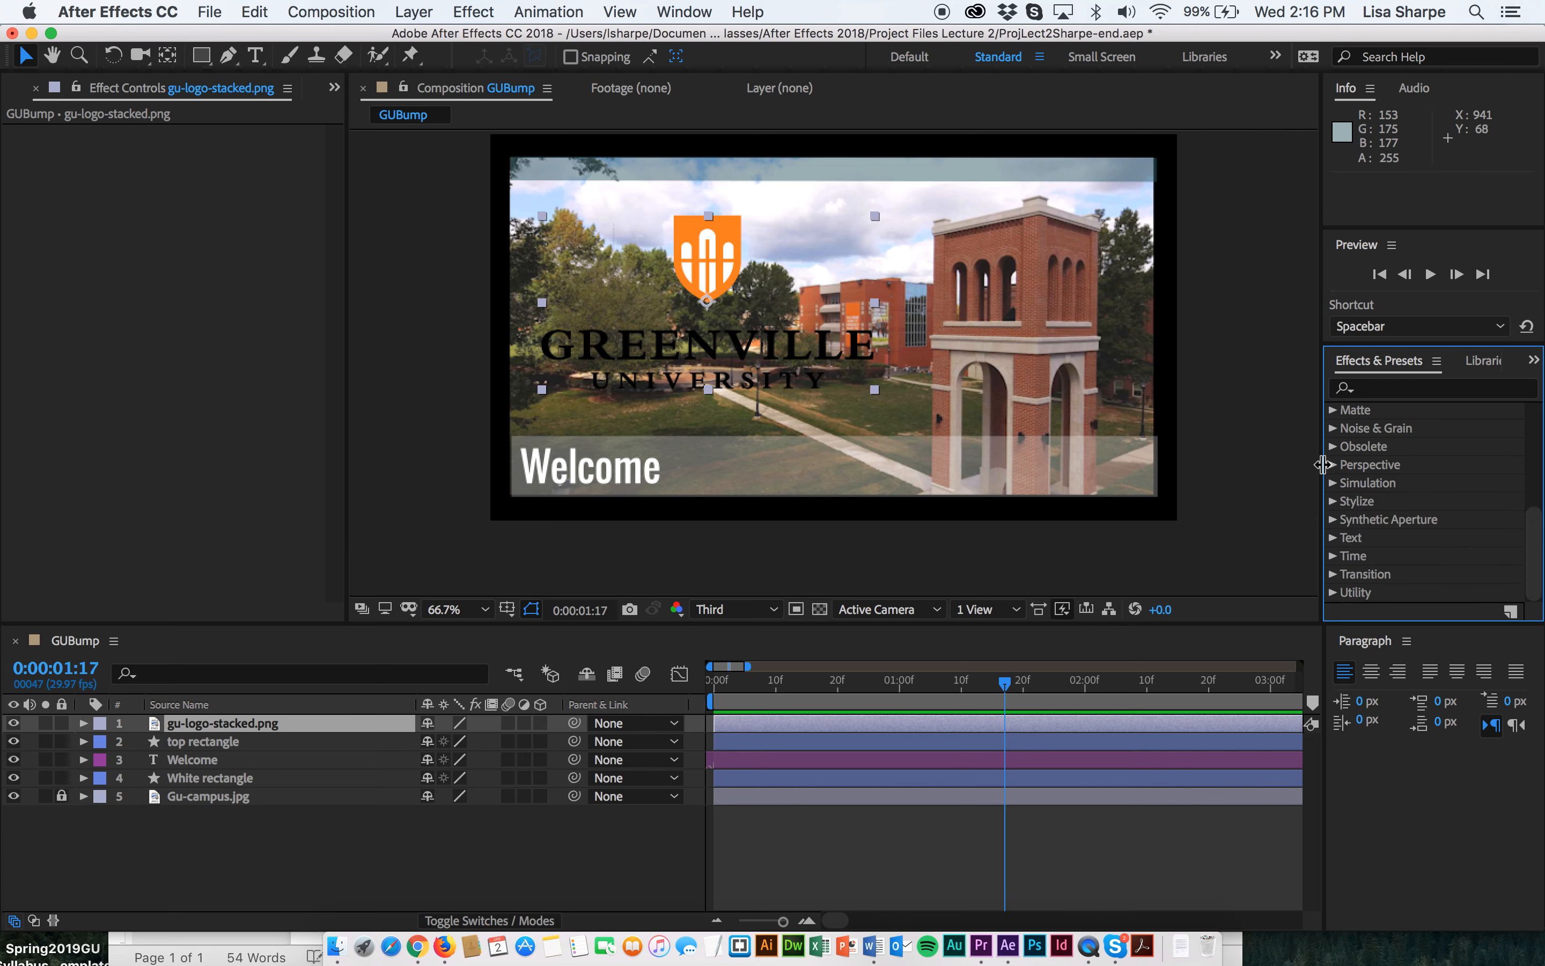
pyautogui.click(1337, 466)
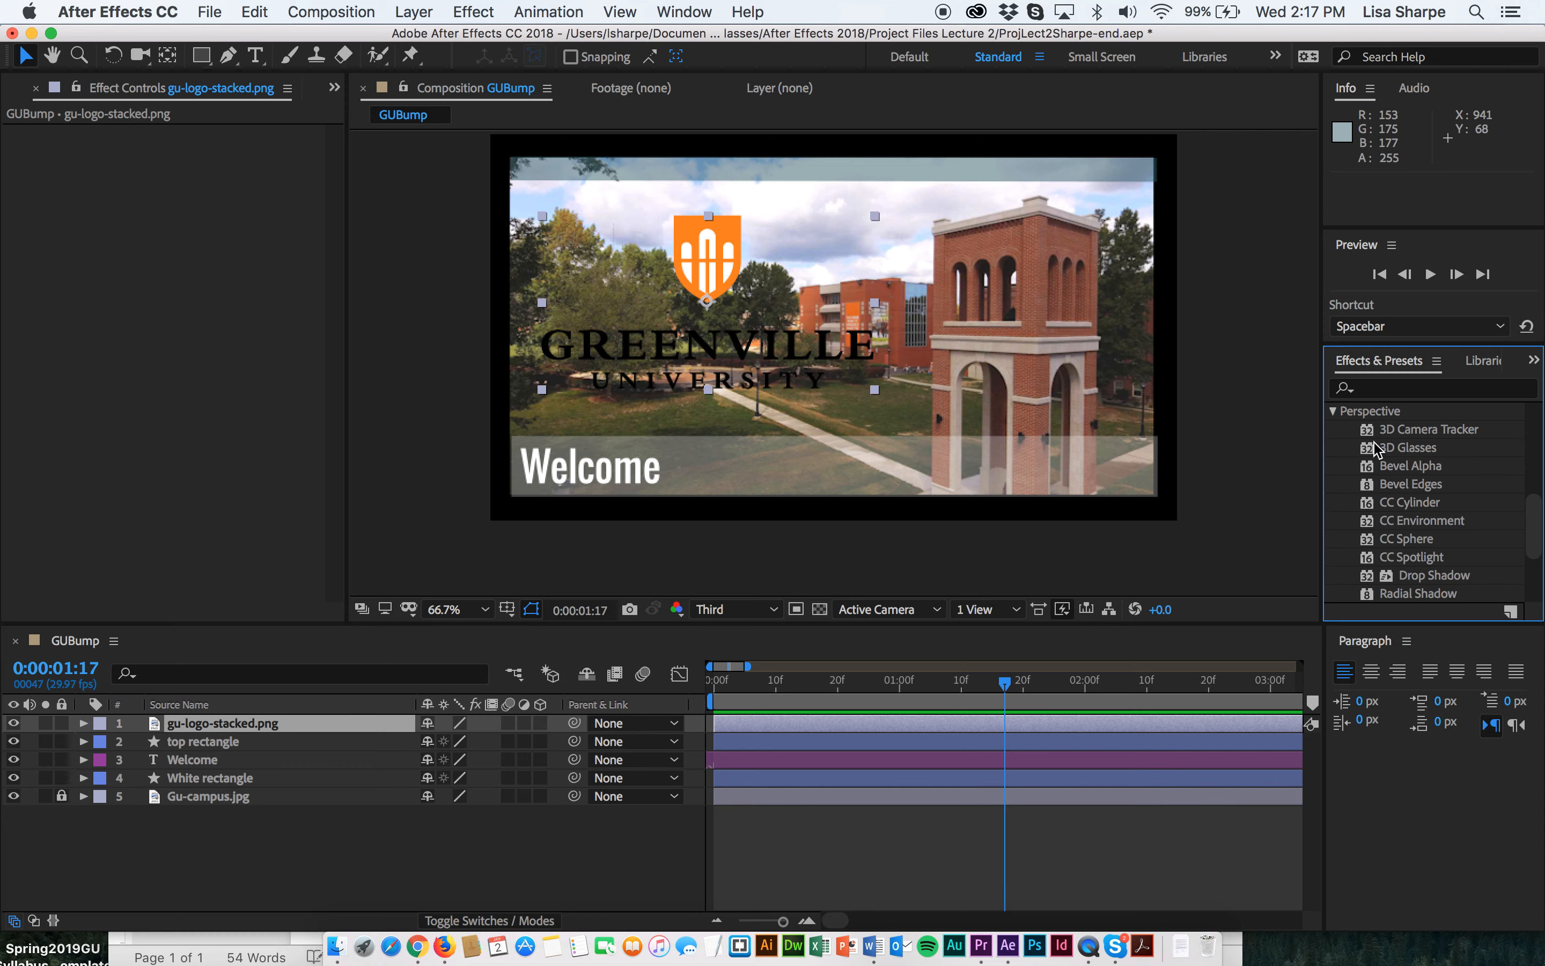
pyautogui.click(1397, 579)
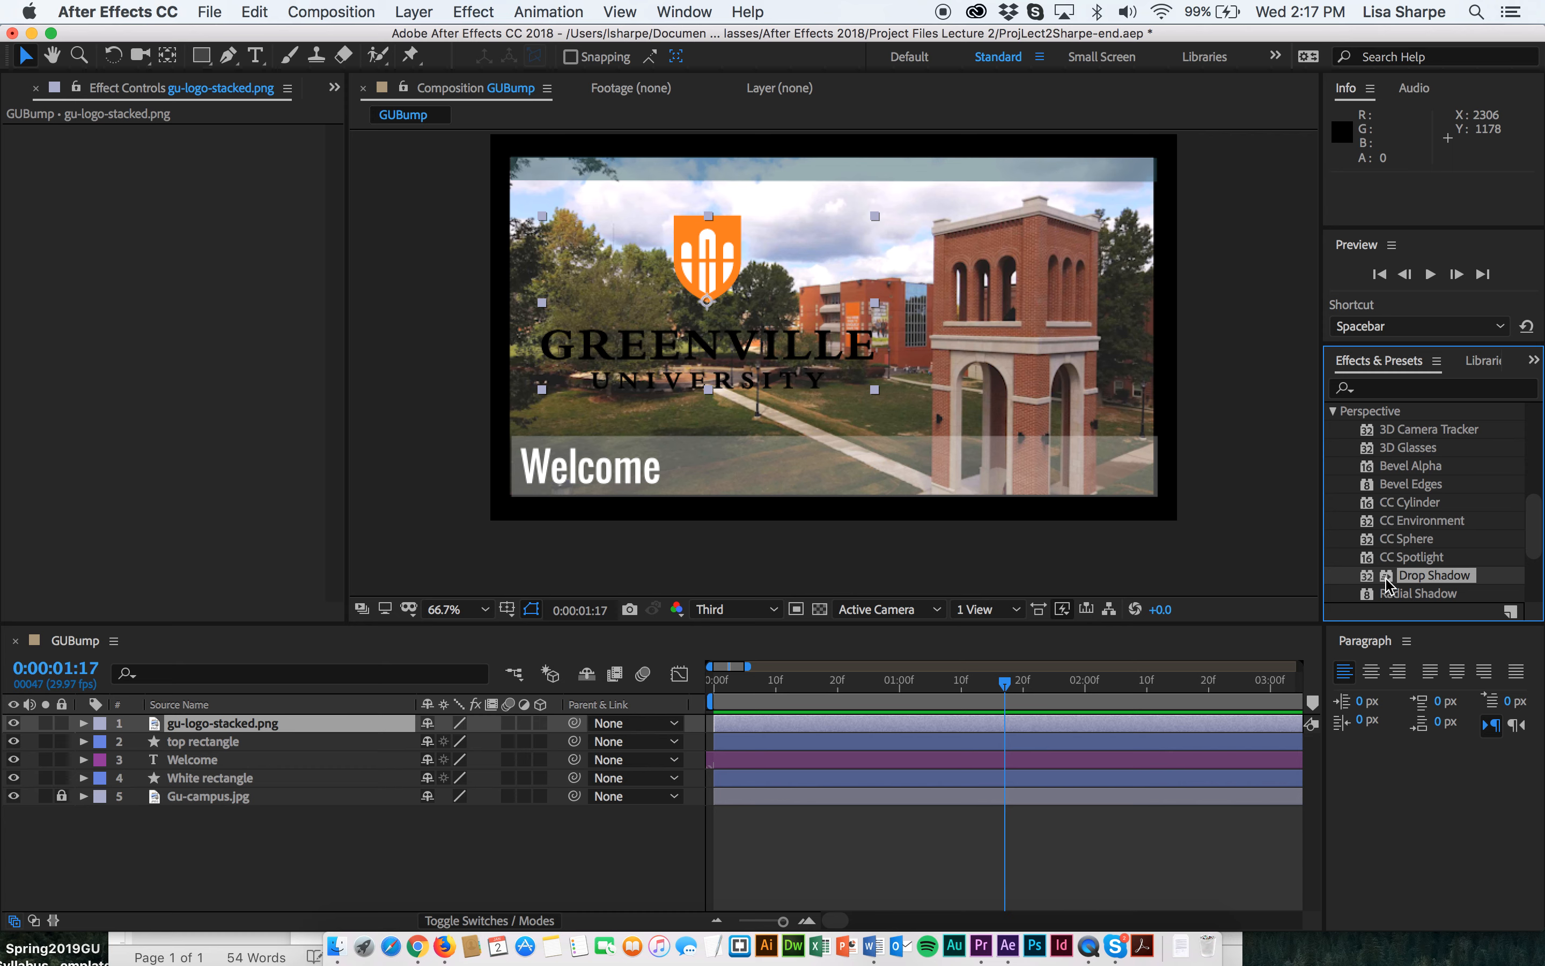
pyautogui.moveTo(1387, 582); pyautogui.dragTo(755, 358)
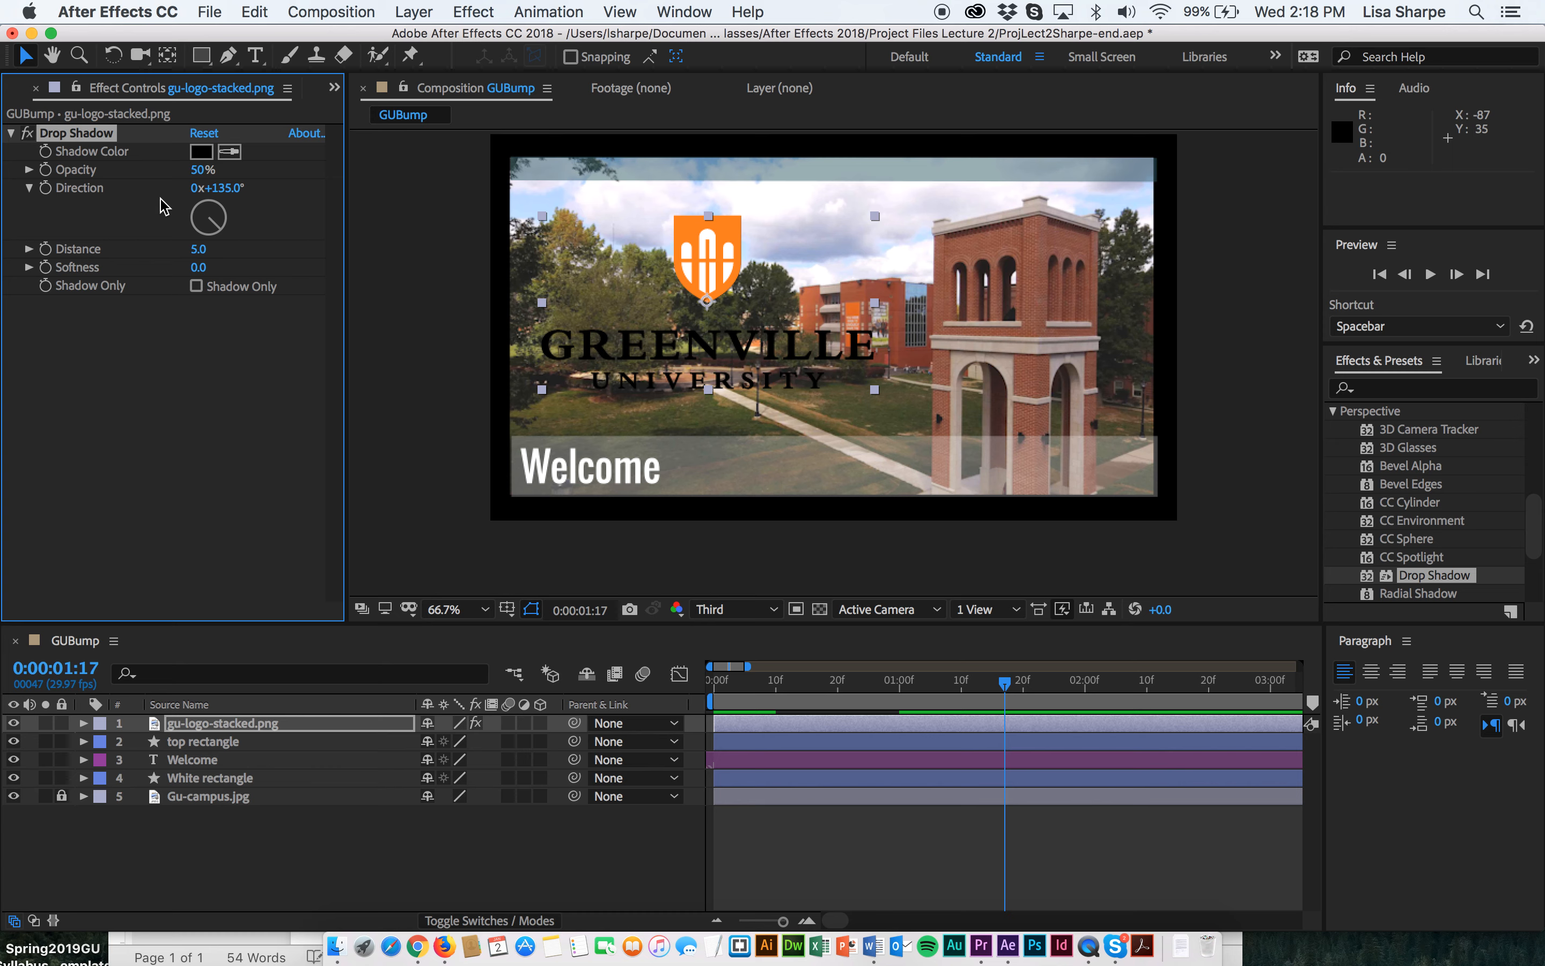
# - Set the logo's drop shadow to near-white (FDFDFD), with a distance of 13 and a softness of 35
pyautogui.click(201, 159)
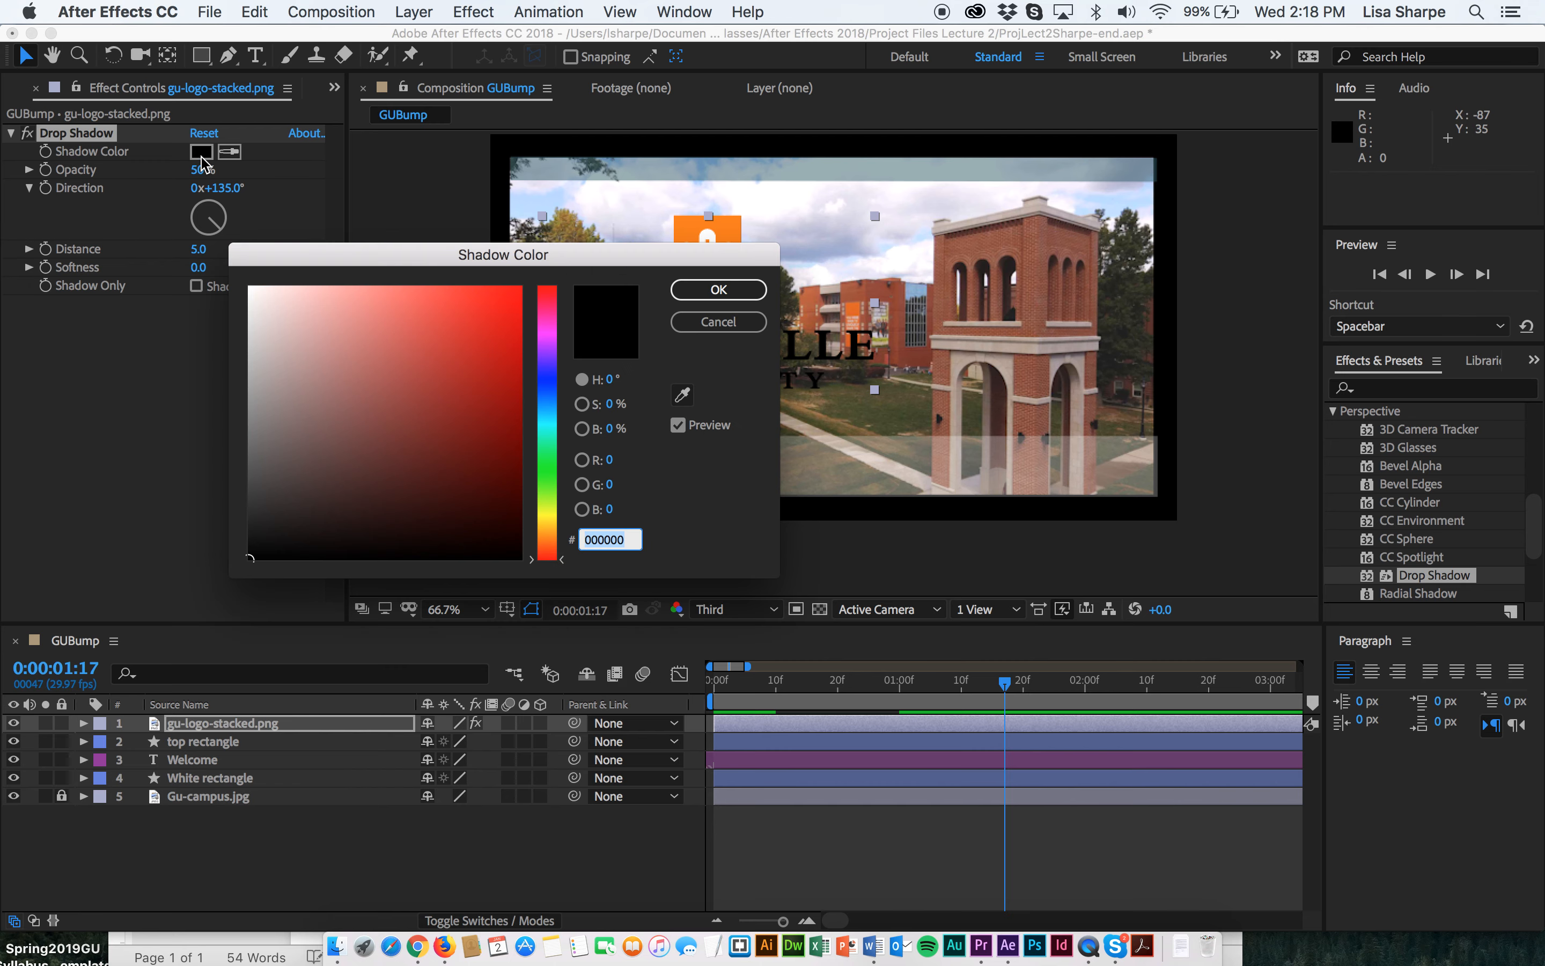
pyautogui.moveTo(293, 418); pyautogui.dragTo(250, 289)
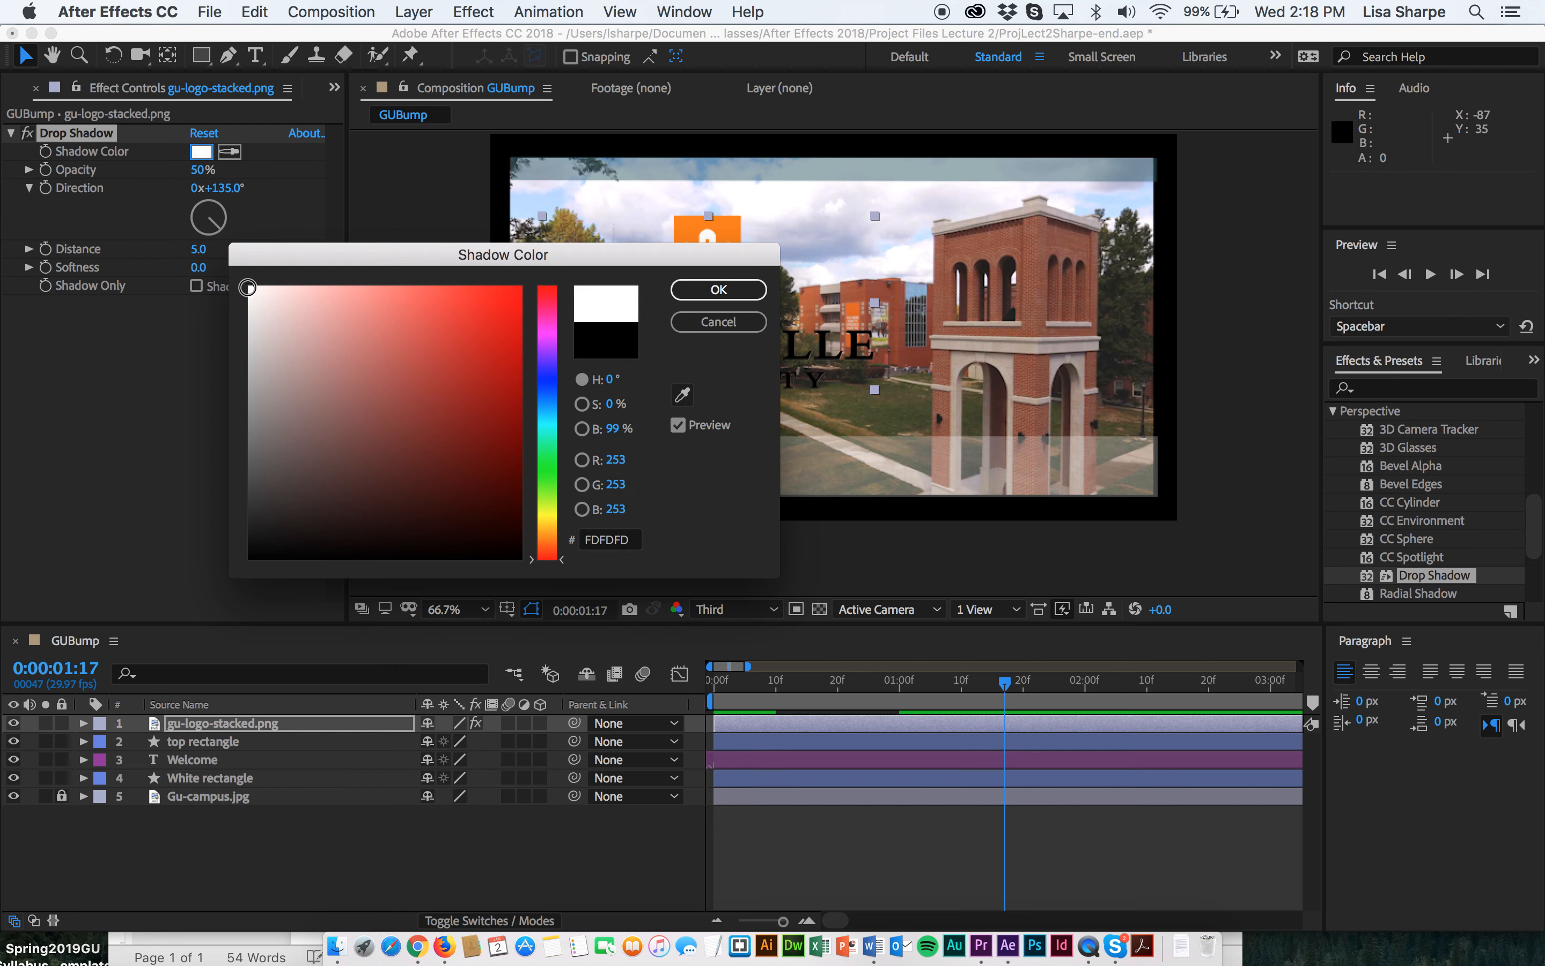
pyautogui.click(719, 289)
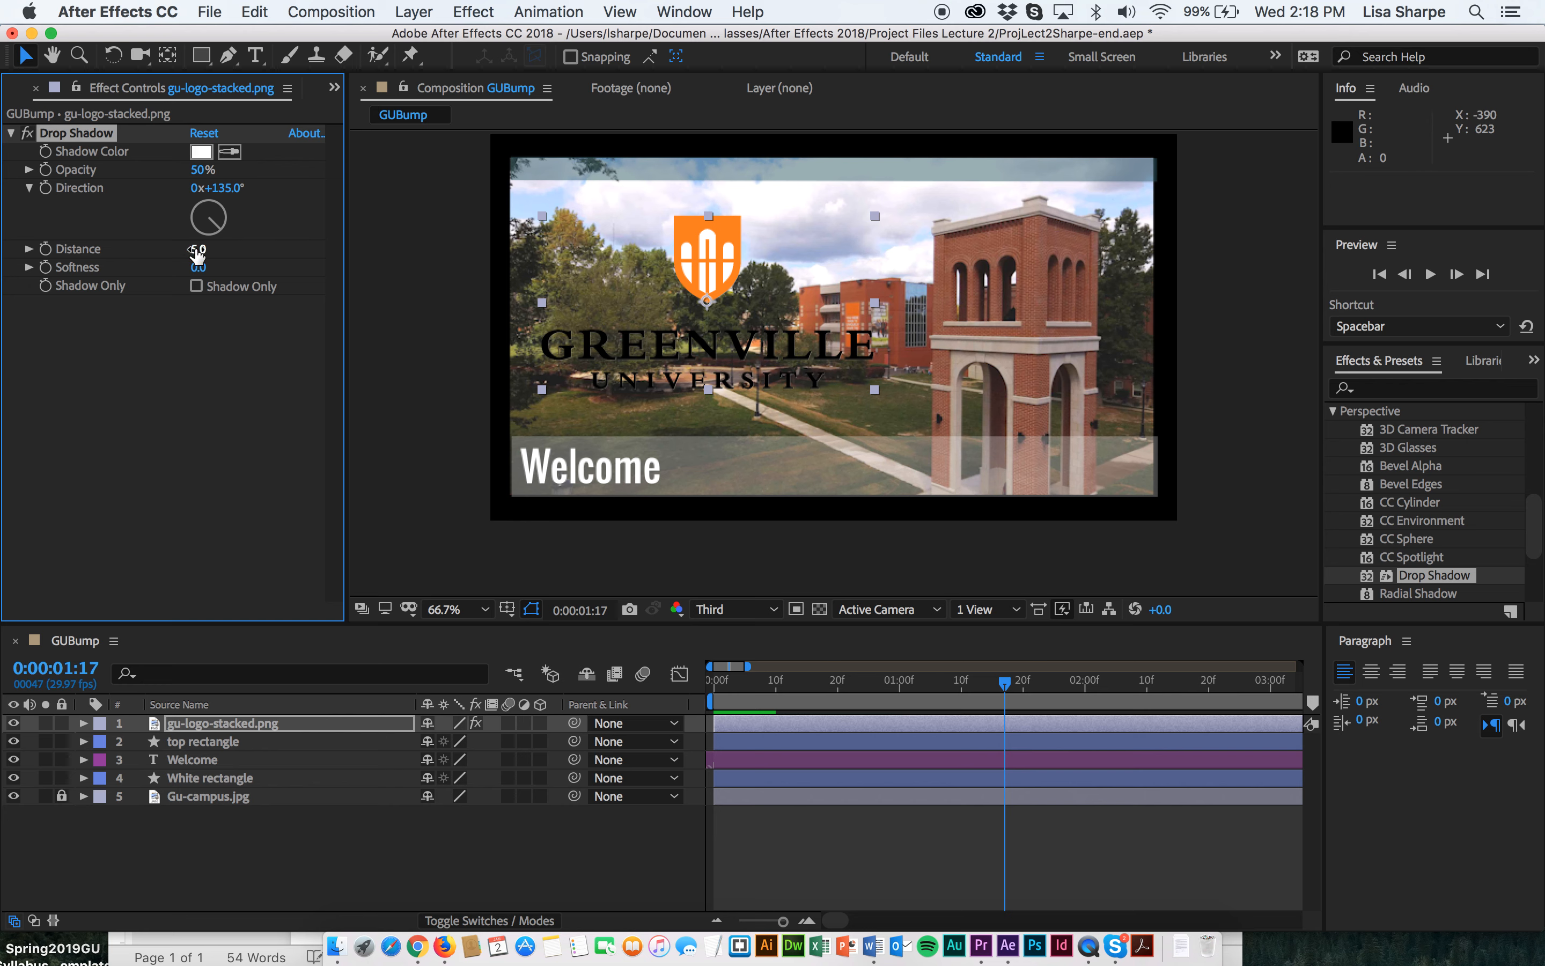
pyautogui.moveTo(196, 249); pyautogui.dragTo(210, 266)
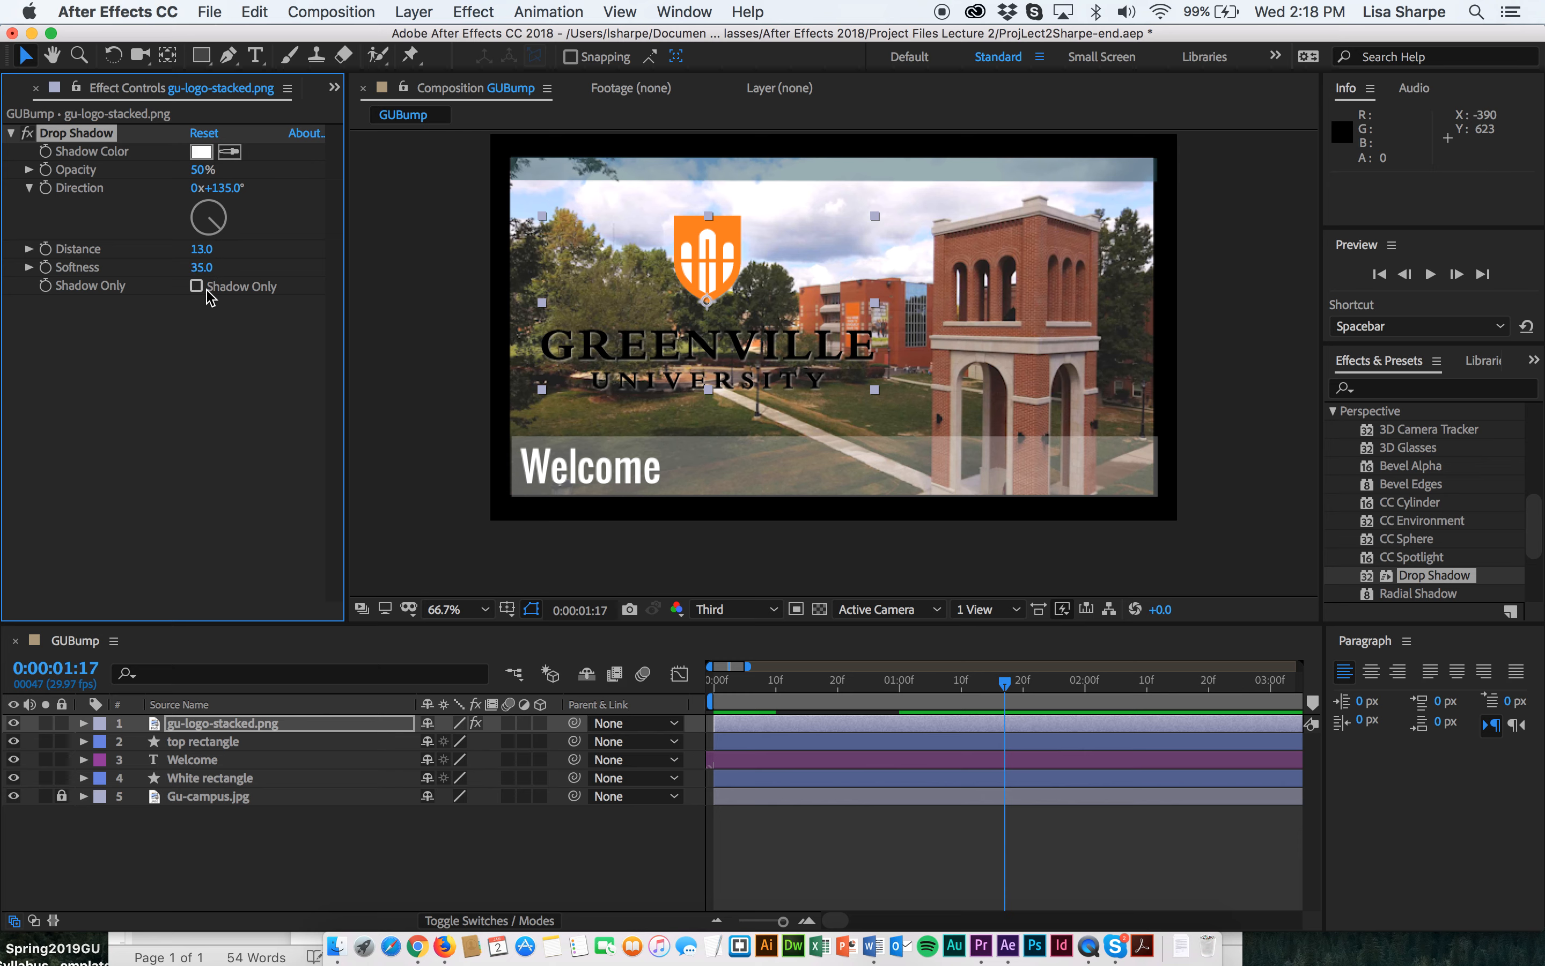
# - Change the logo's shadow colour to light grey (C5C5C5)
pyautogui.click(201, 151)
pyautogui.click(255, 323)
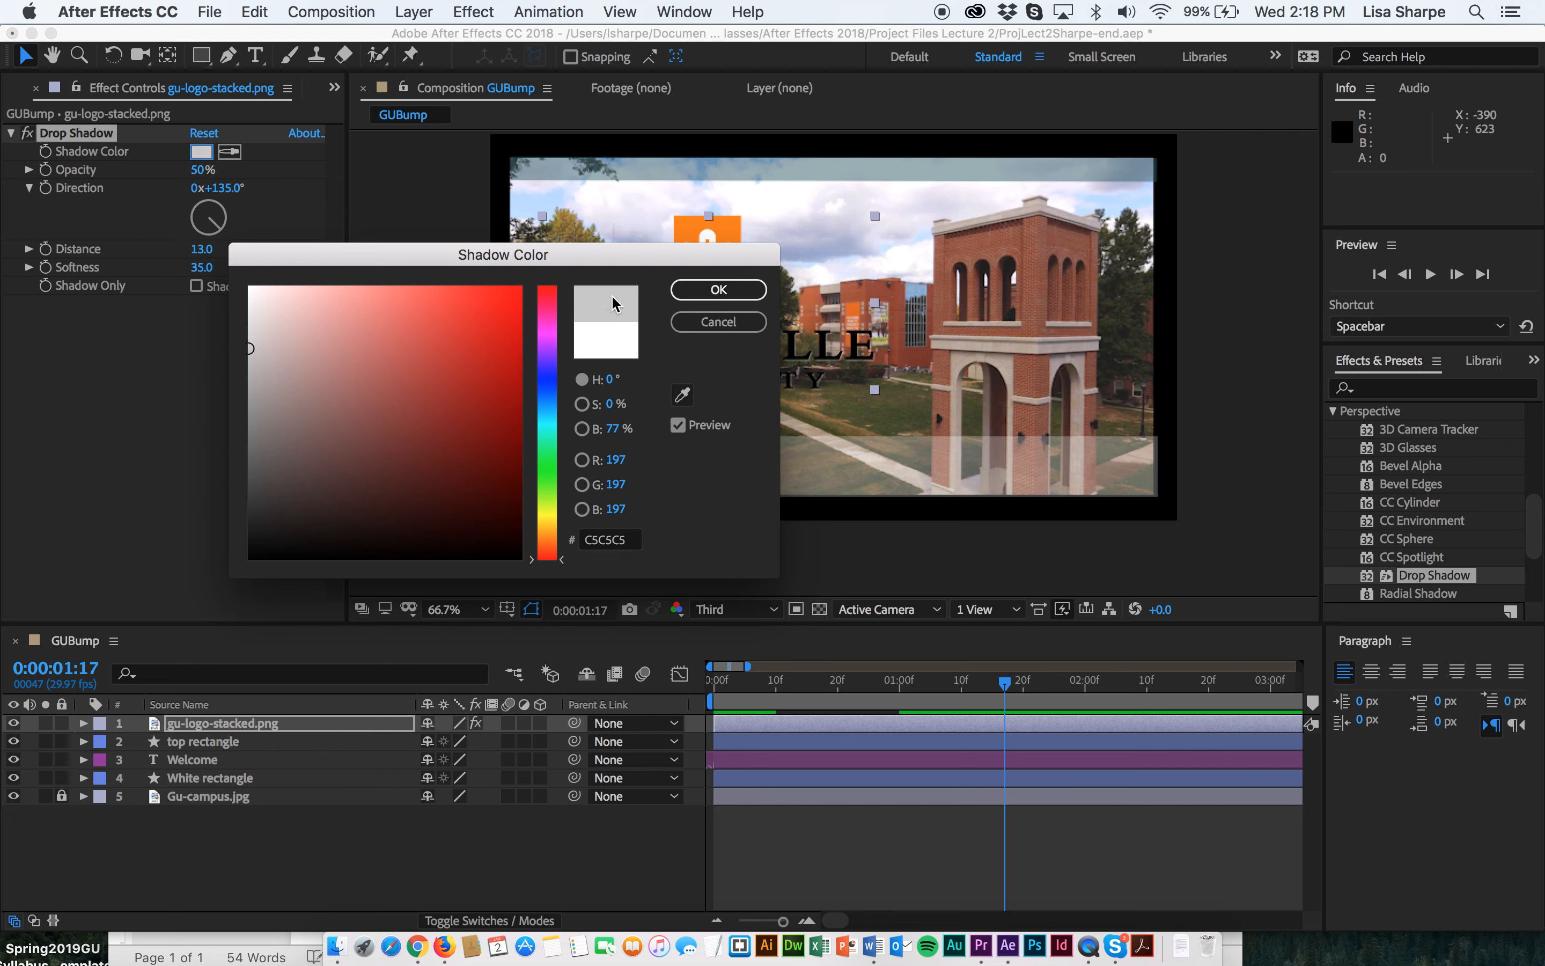
pyautogui.click(706, 290)
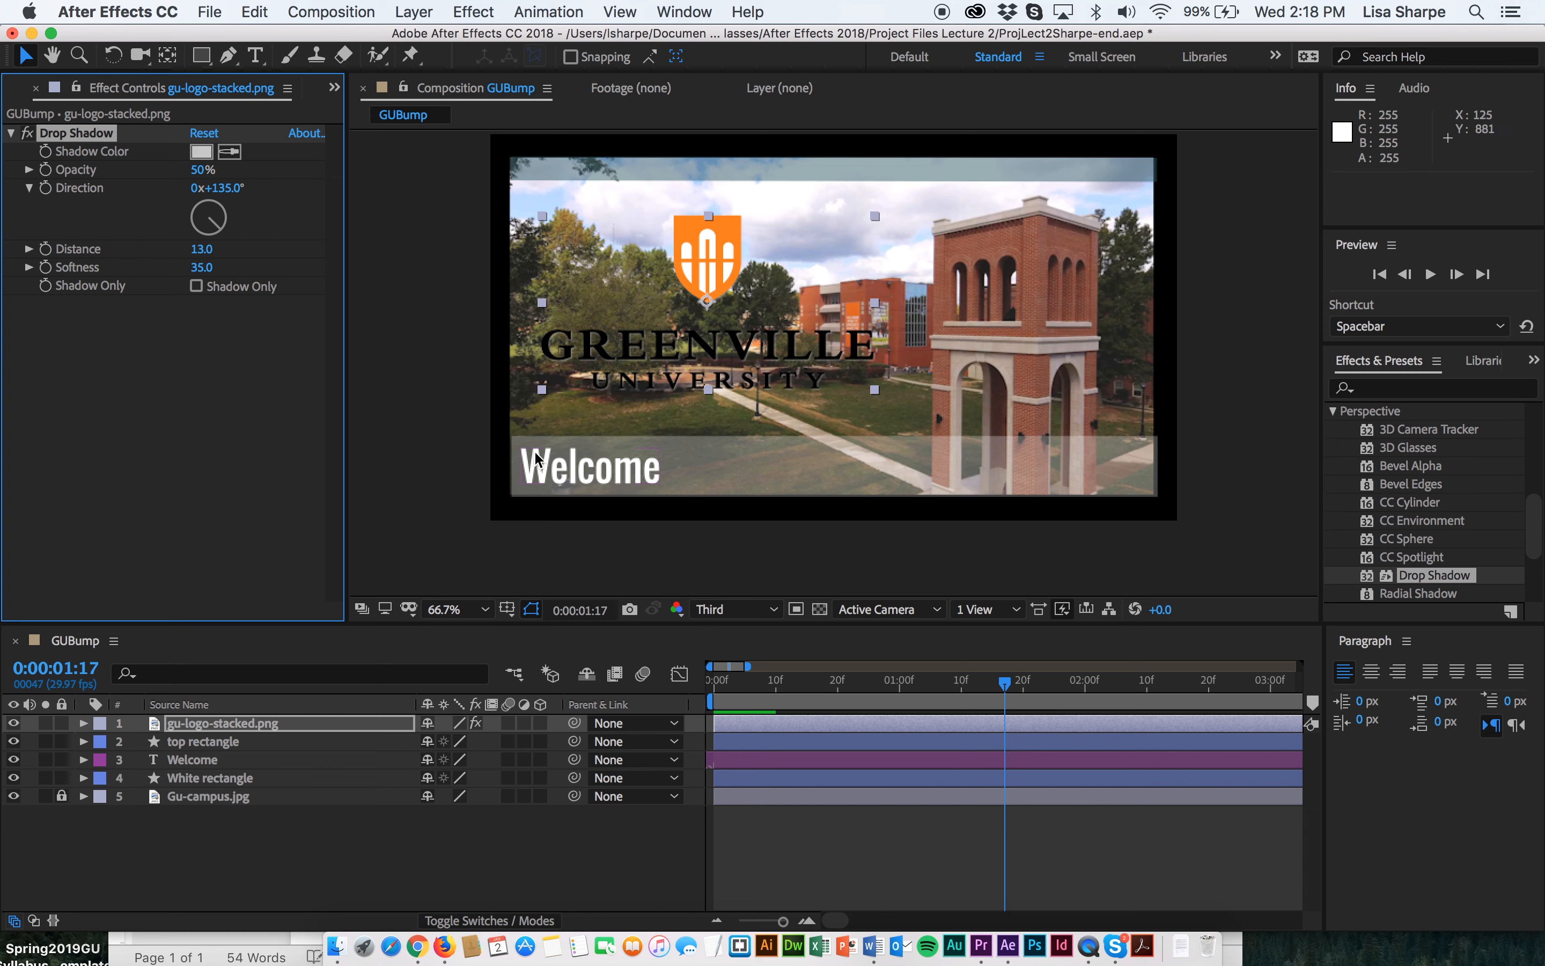
# - Apply the Drop Shadow effect to the Welcome text layer
pyautogui.click(528, 469)
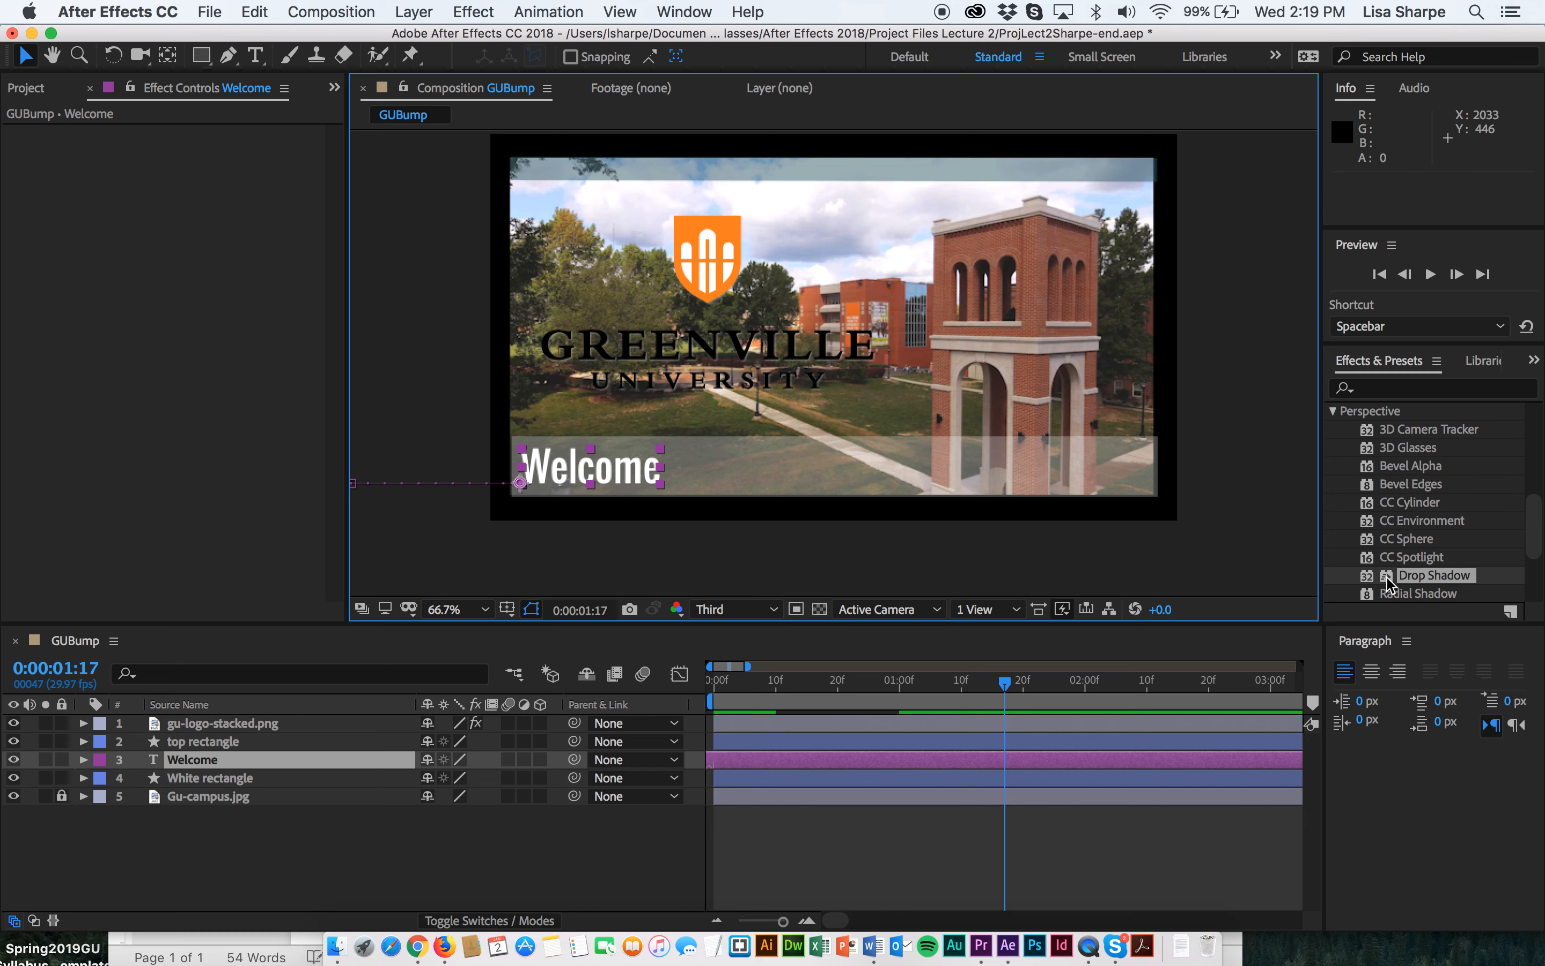
pyautogui.scroll(-3, 1388, 581)
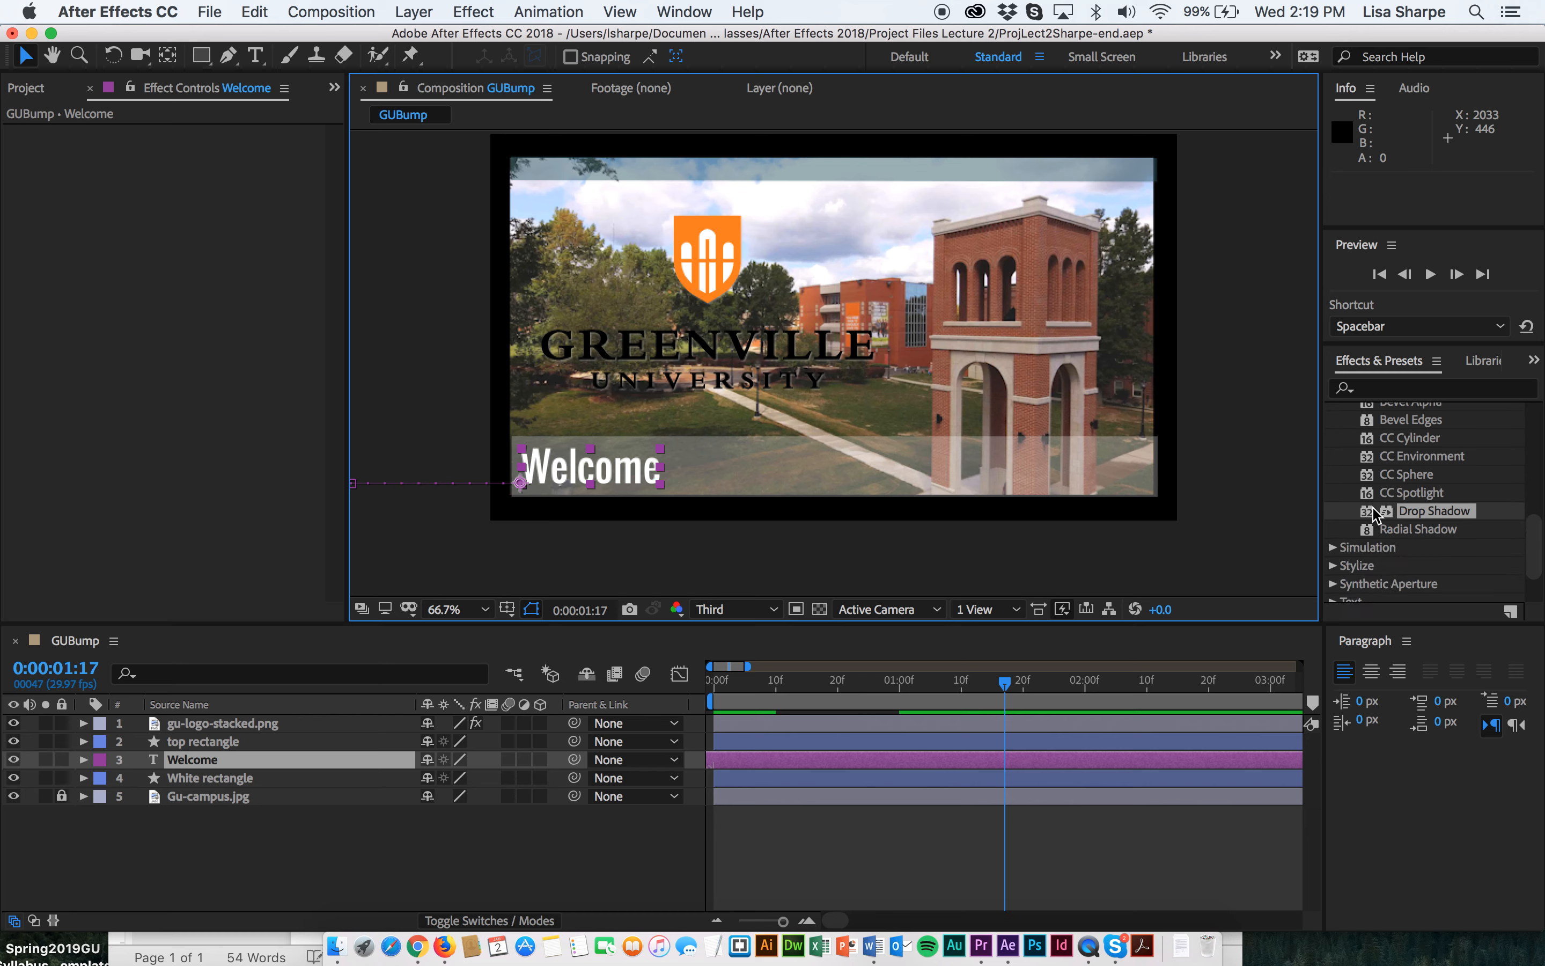
pyautogui.moveTo(1383, 510); pyautogui.dragTo(523, 464)
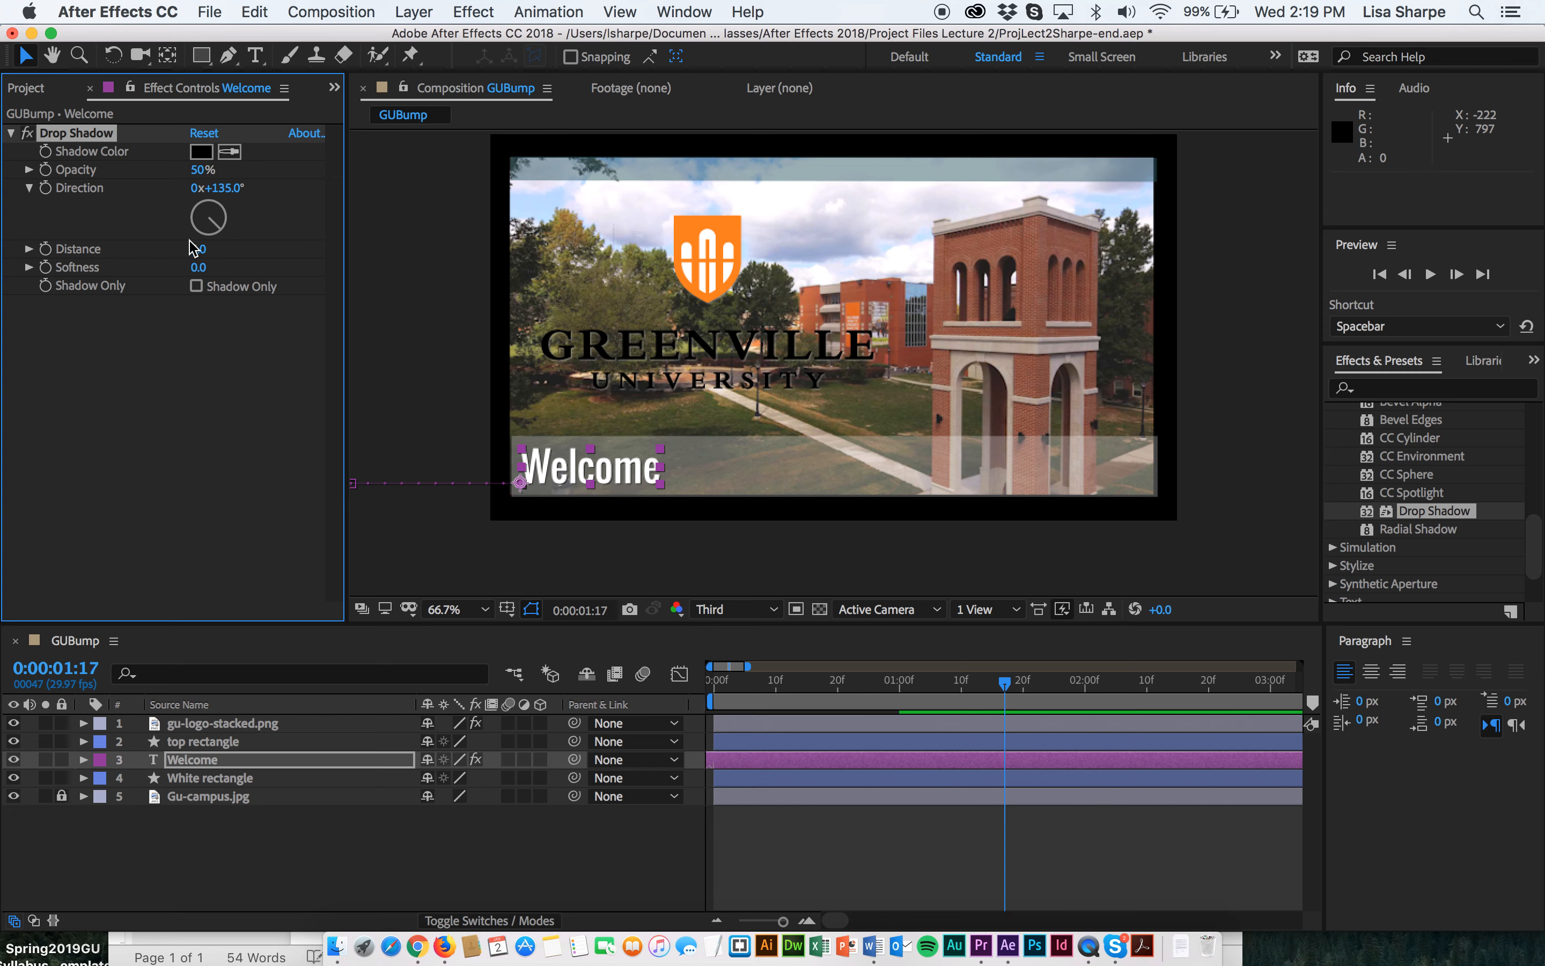
# - Set the Welcome text's shadow distance to 12 and softness to 6, and preview the composition from the start
pyautogui.moveTo(197, 250)
pyautogui.mouseDown()
pyautogui.moveTo(213, 250)
pyautogui.moveTo(201, 262)
pyautogui.mouseUp()
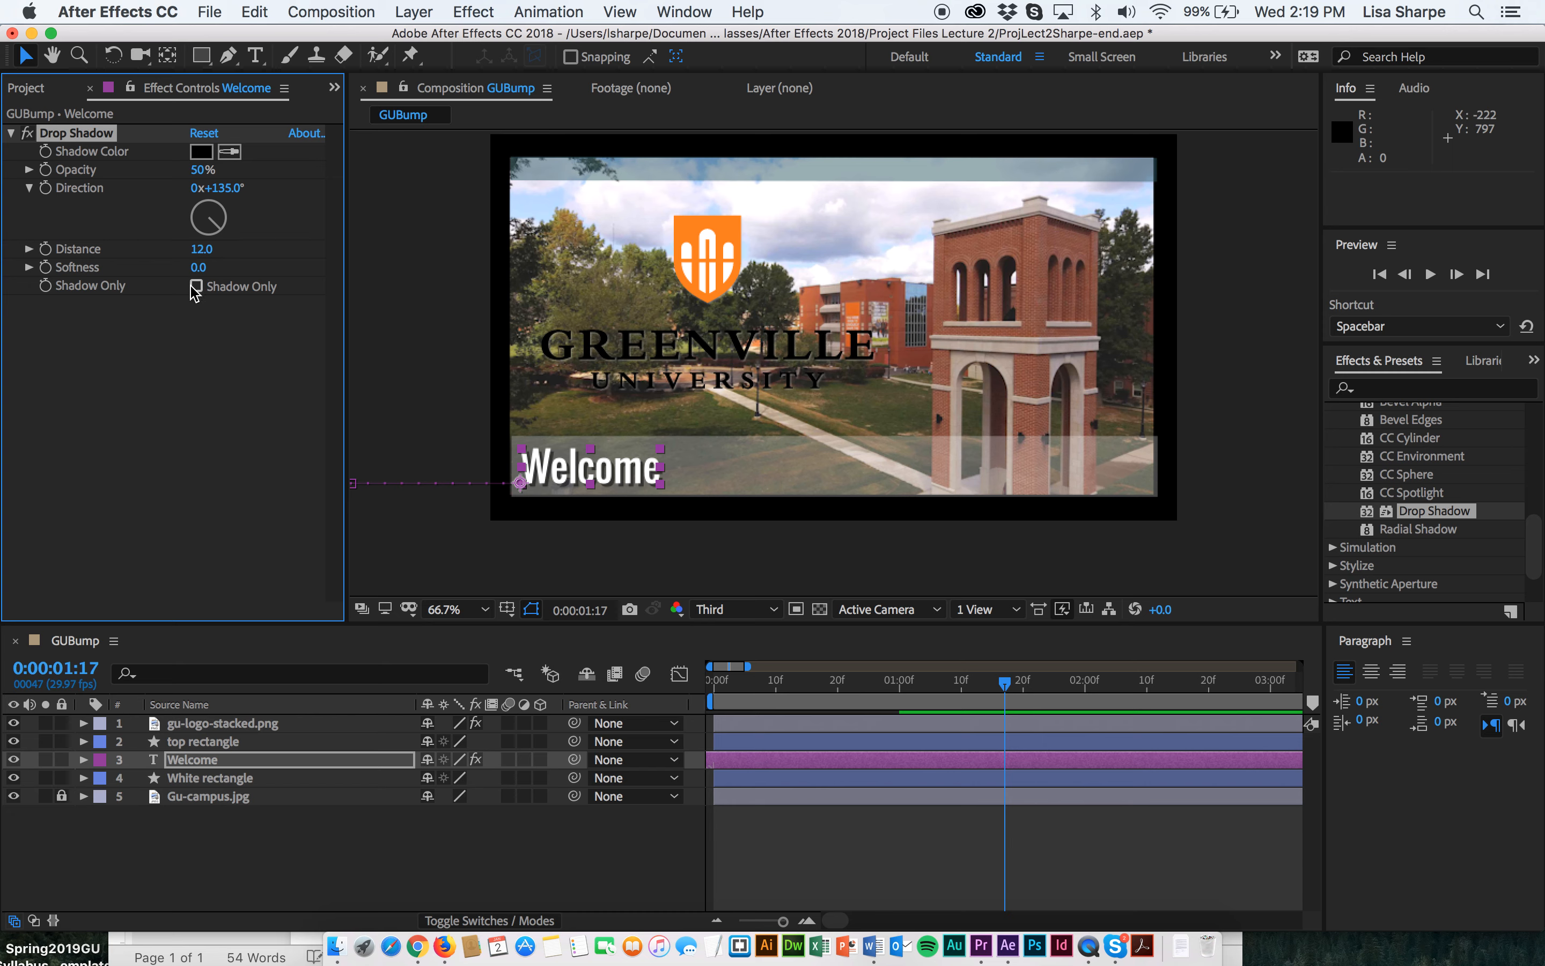
pyautogui.moveTo(198, 267); pyautogui.dragTo(205, 269)
pyautogui.click(378, 539)
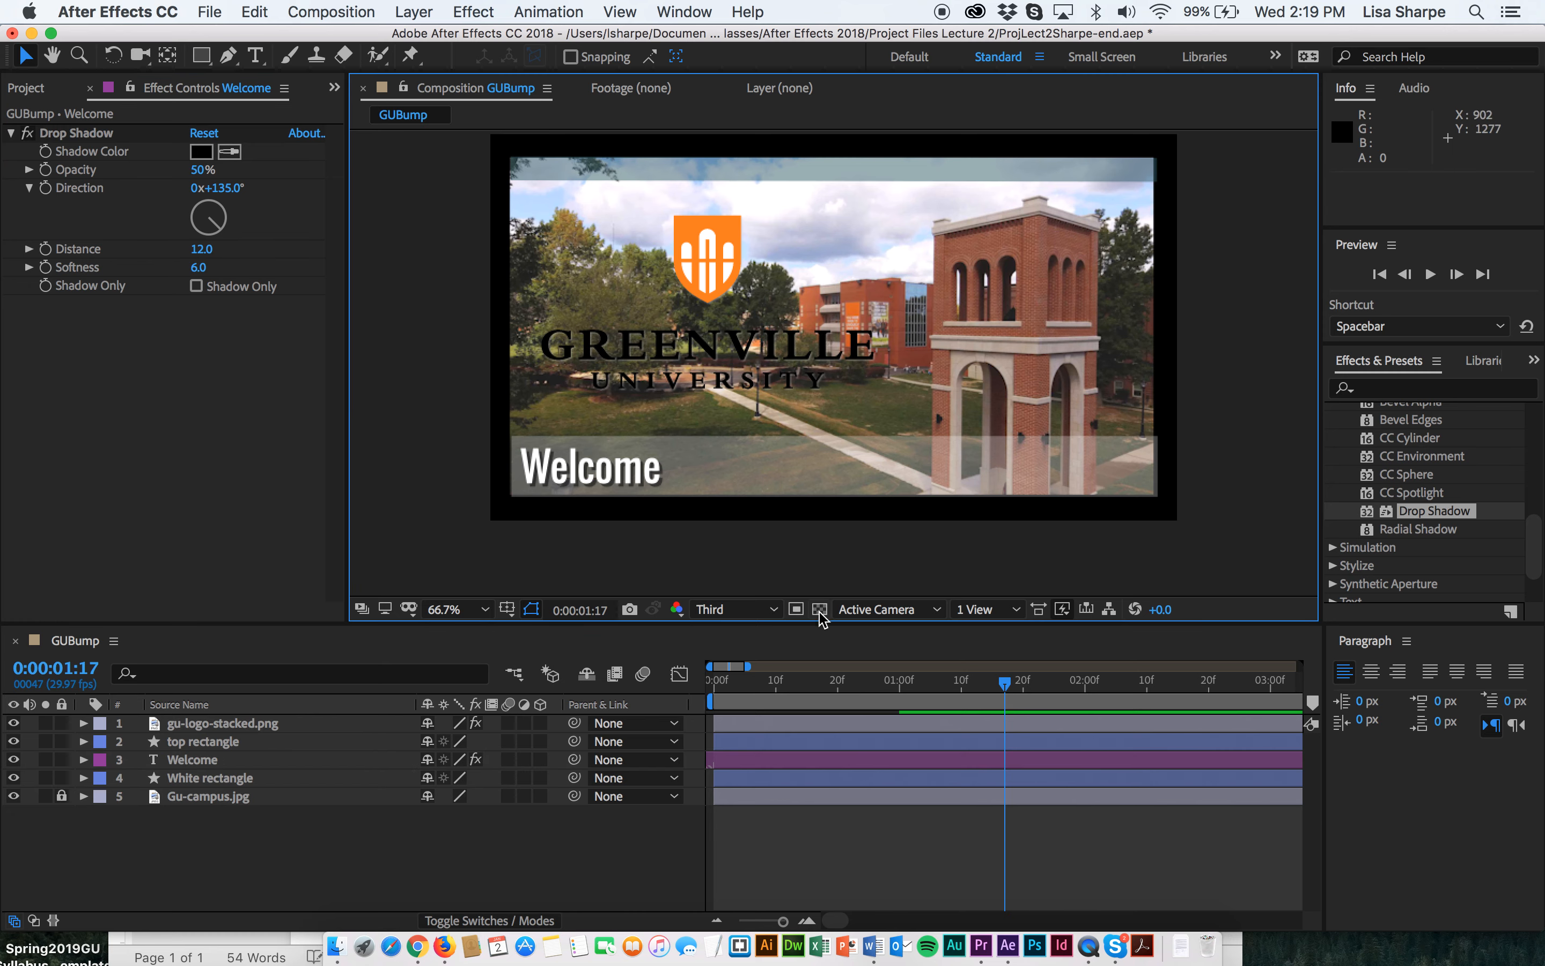
pyautogui.moveTo(1005, 682); pyautogui.dragTo(683, 695)
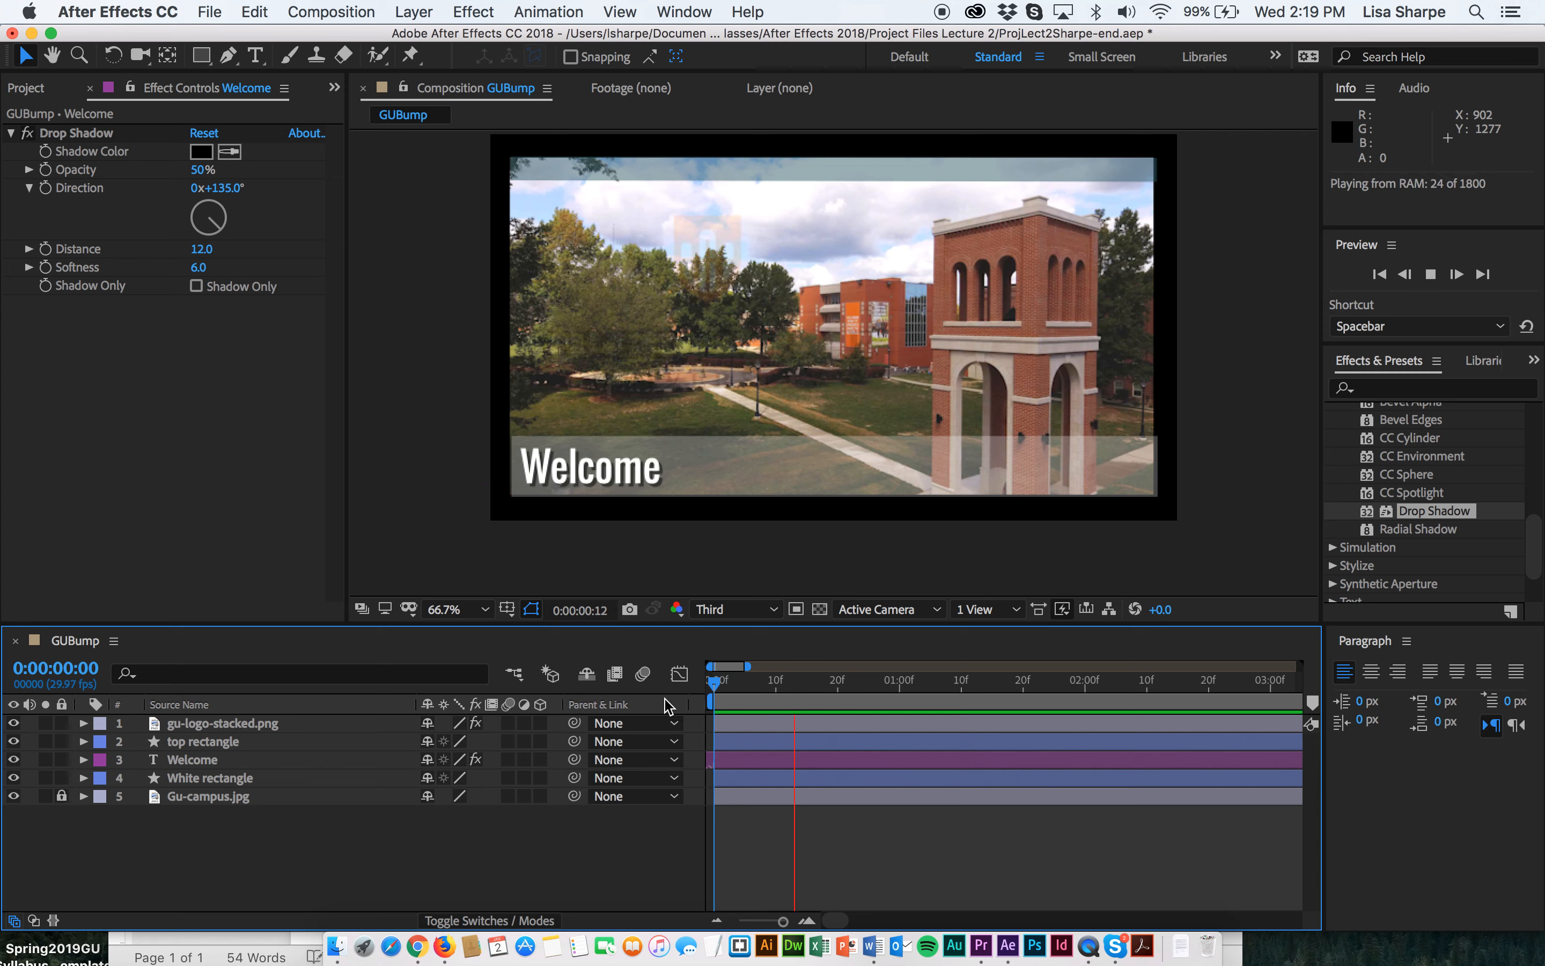
pyautogui.press('space')
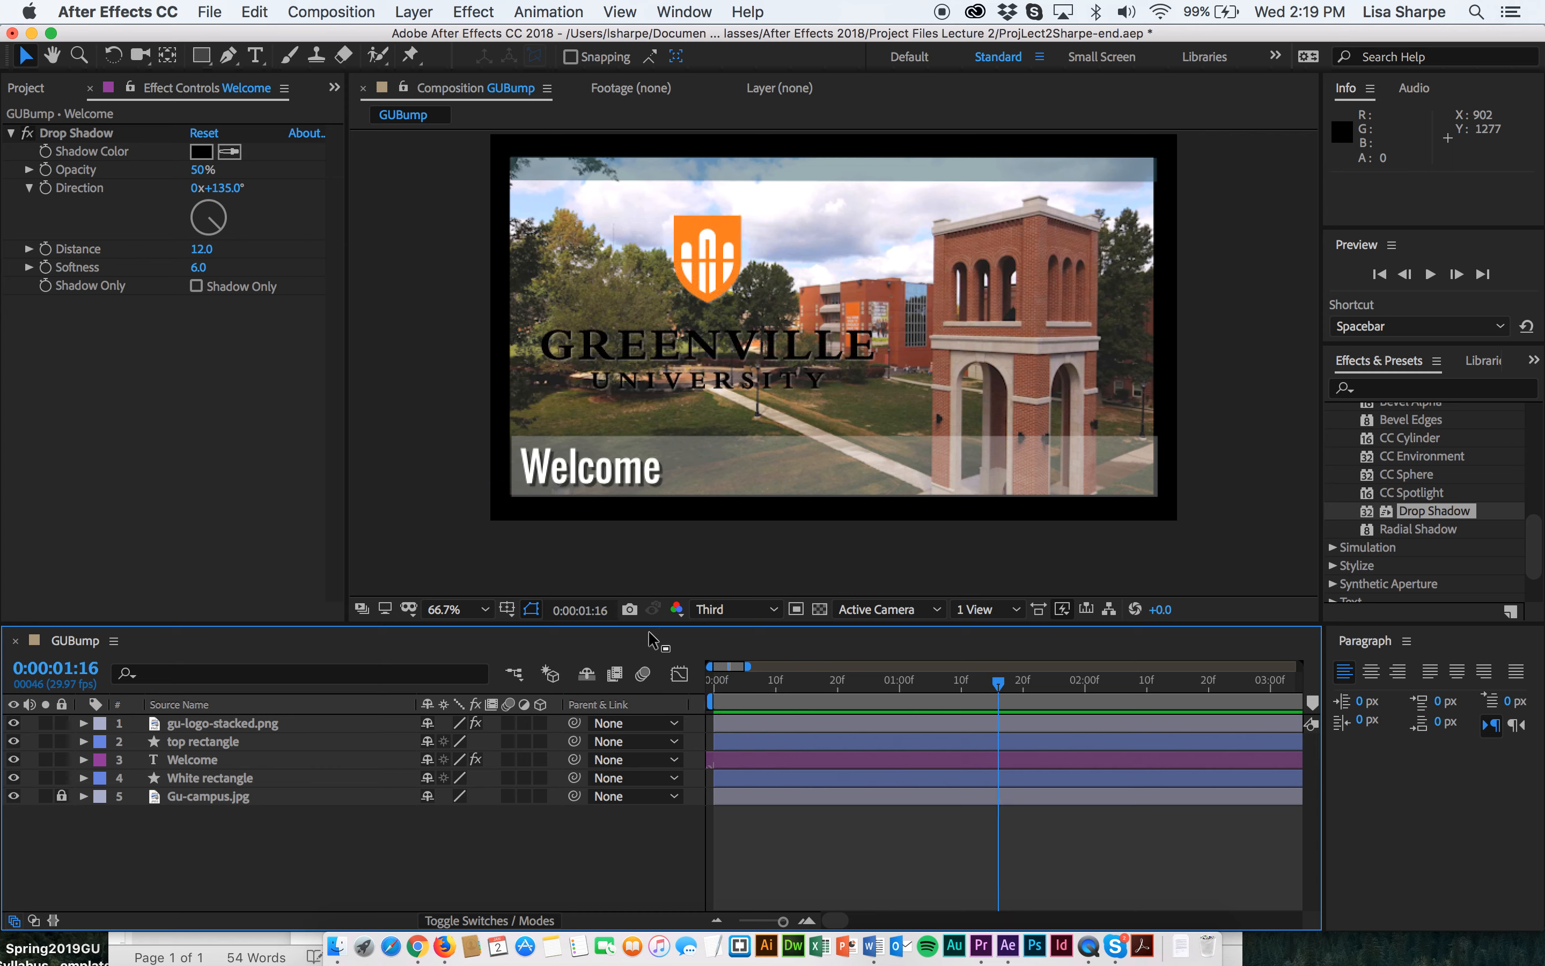
# - Apply the Typewriter preset from the Animate In text animation presets to the Welcome text at 0:00:01:16
pyautogui.scroll(3, 1459, 476)
pyautogui.scroll(2, 1462, 478)
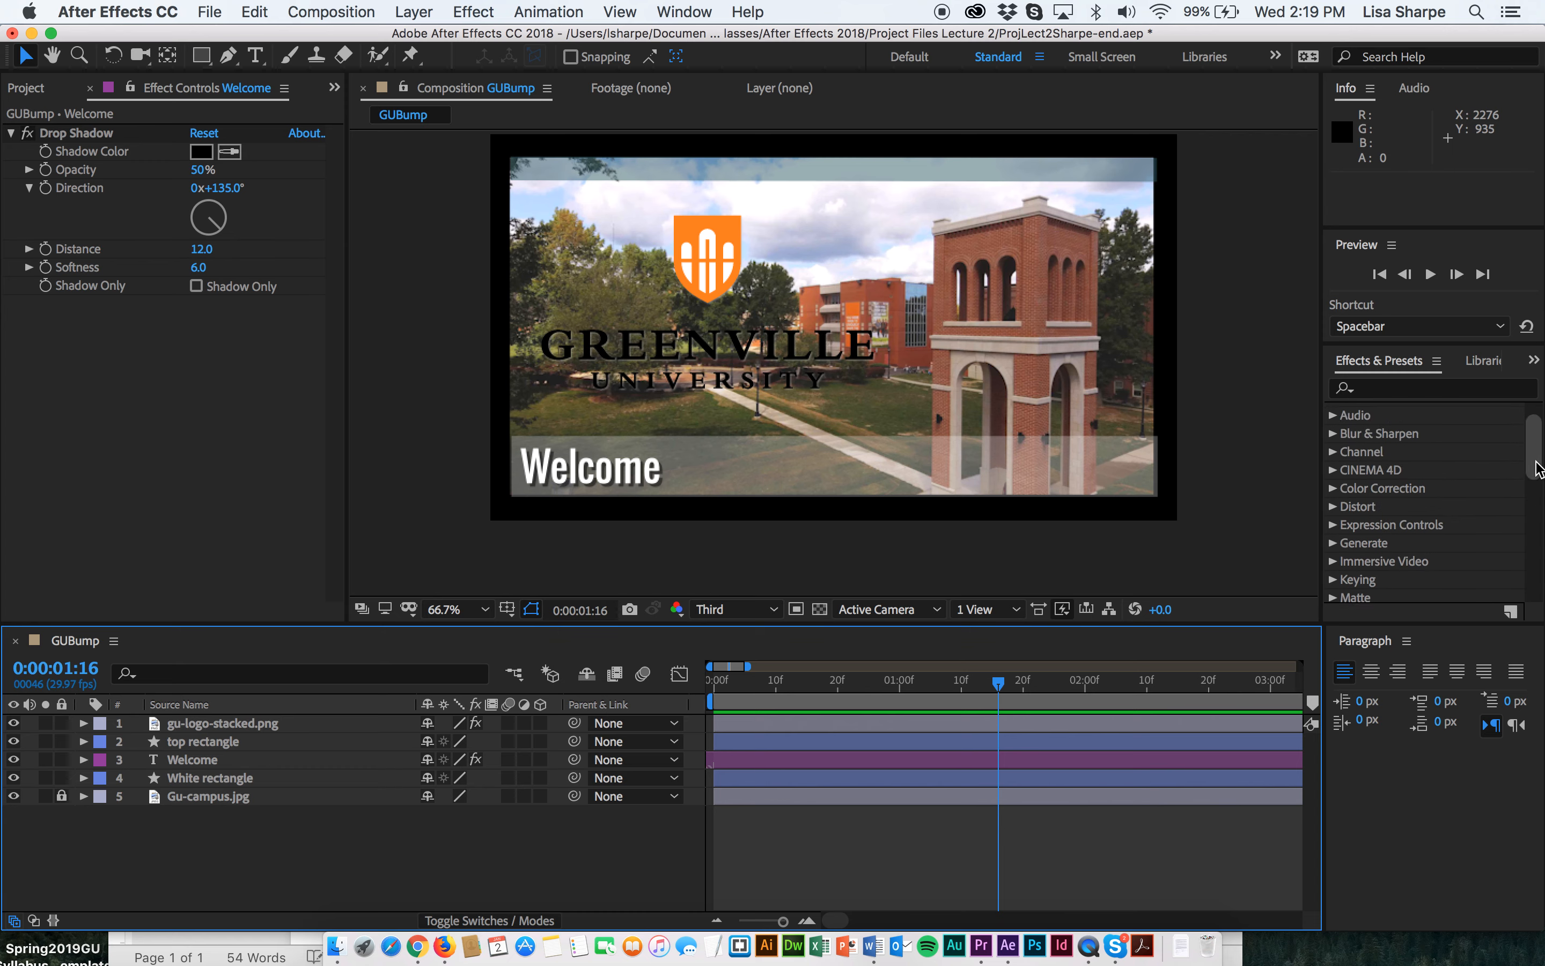
pyautogui.moveTo(1539, 446); pyautogui.dragTo(1535, 412)
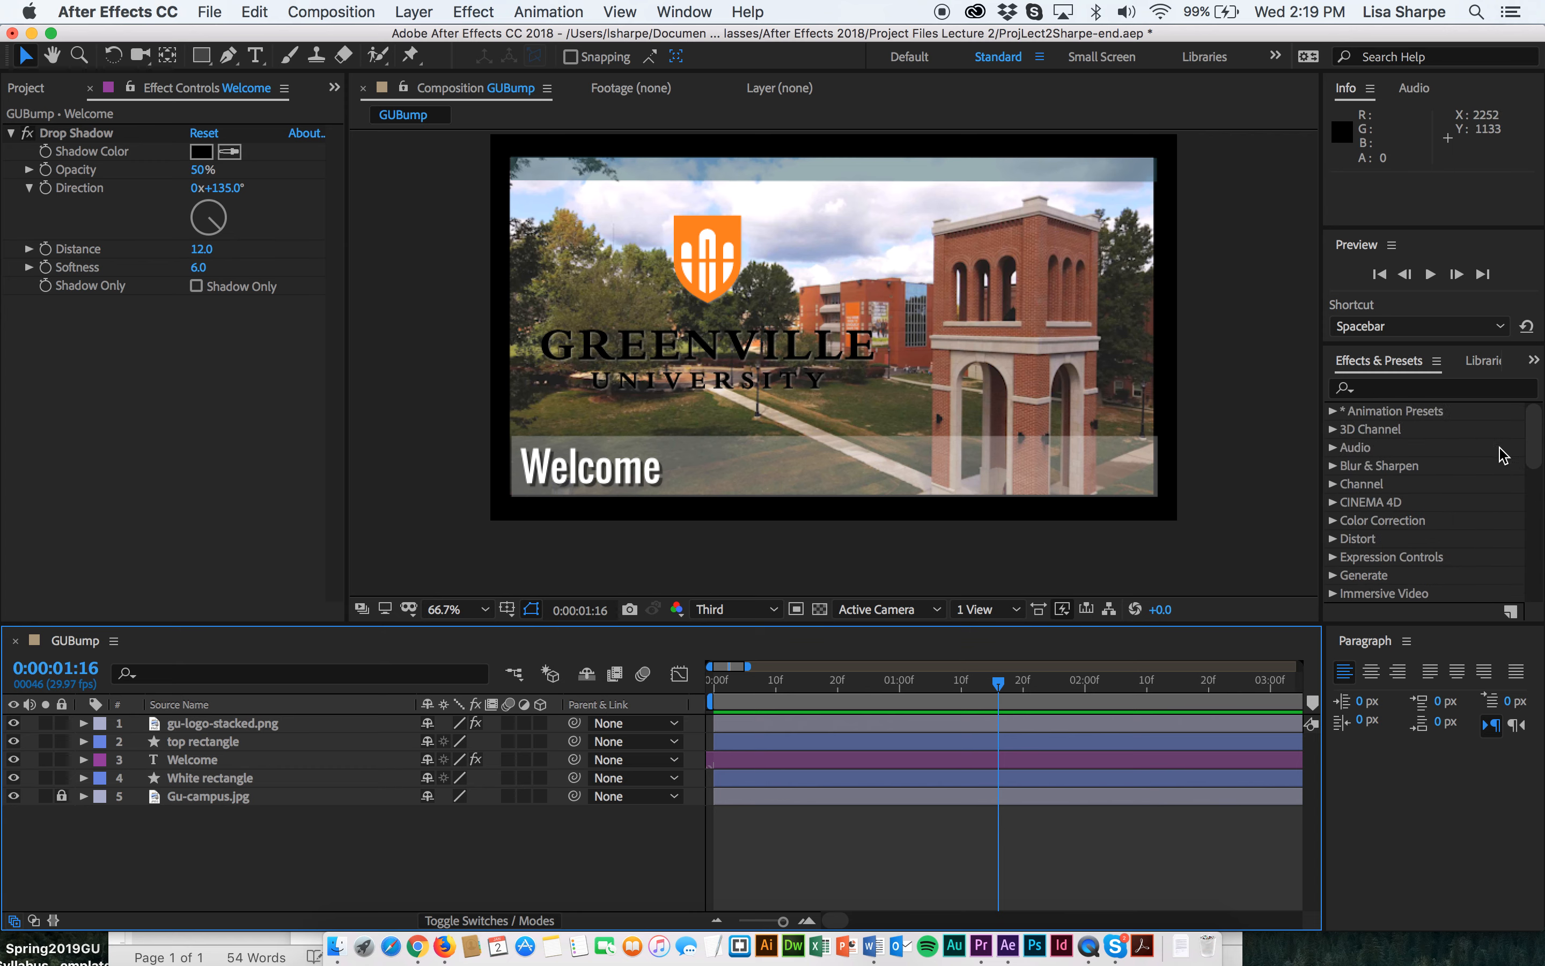
pyautogui.click(1334, 412)
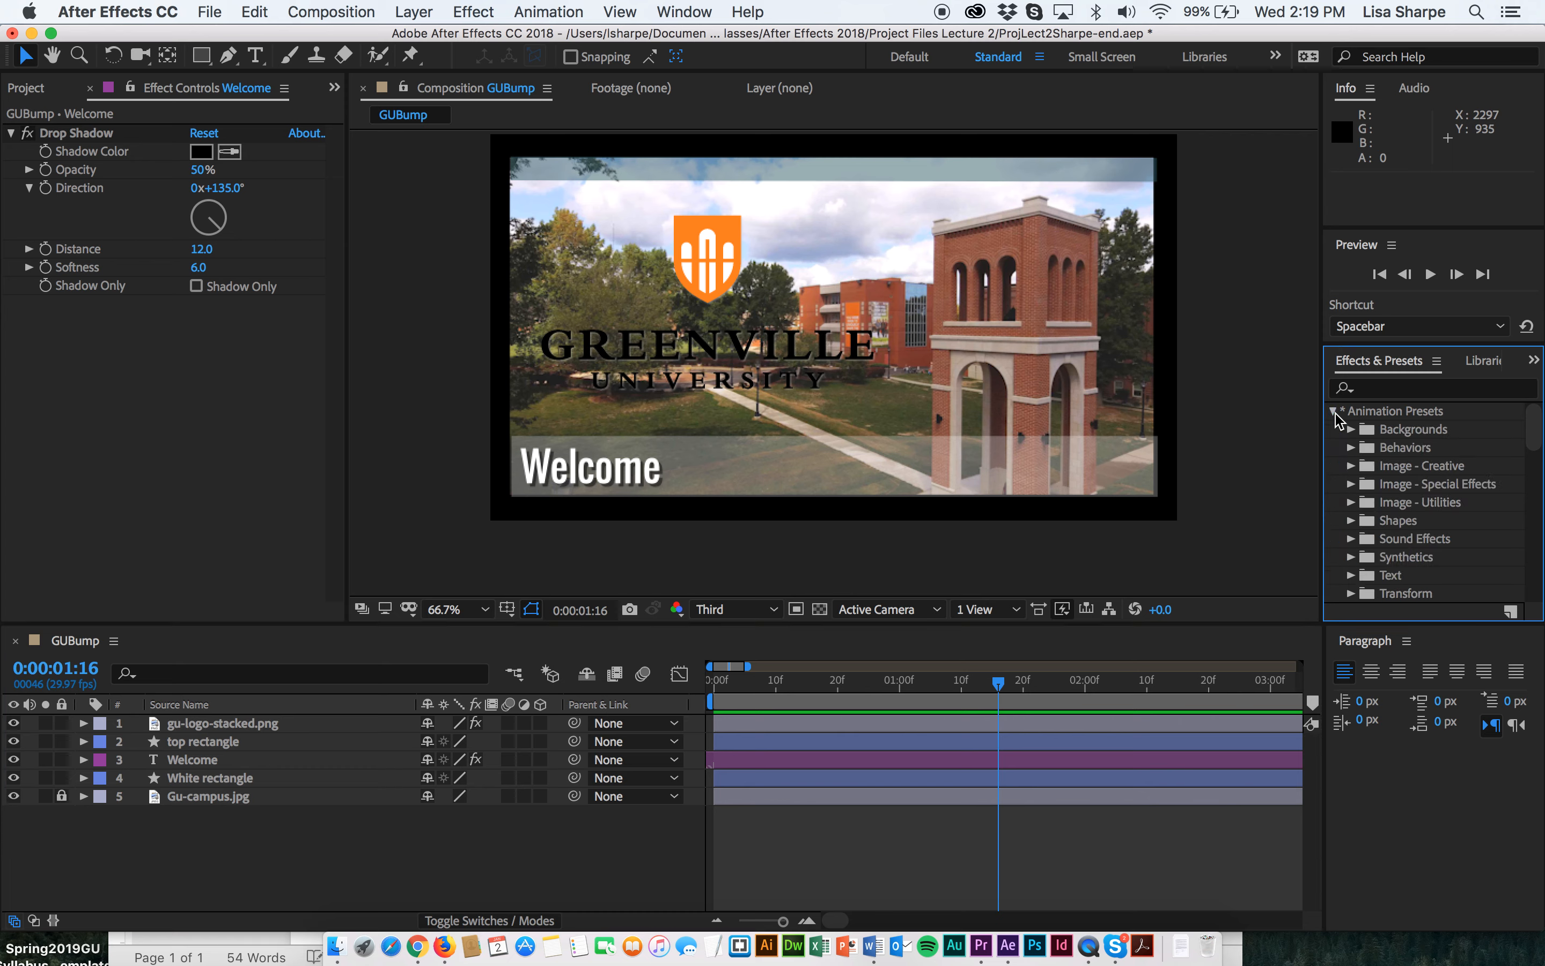
pyautogui.click(1351, 575)
pyautogui.scroll(-1, 1539, 451)
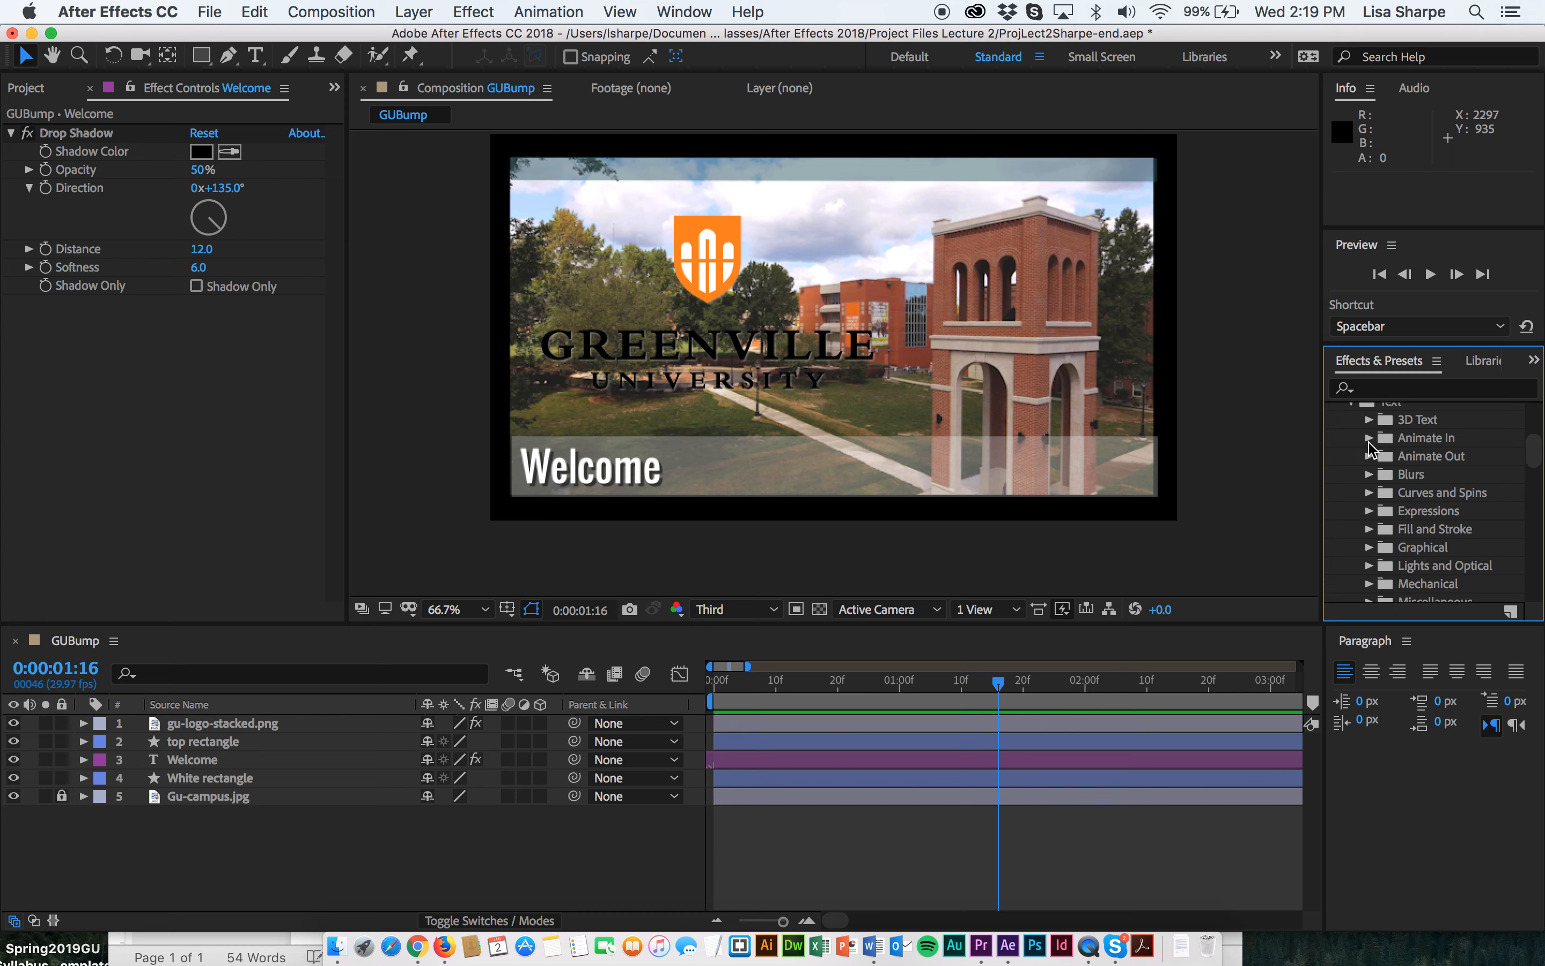
pyautogui.click(1368, 439)
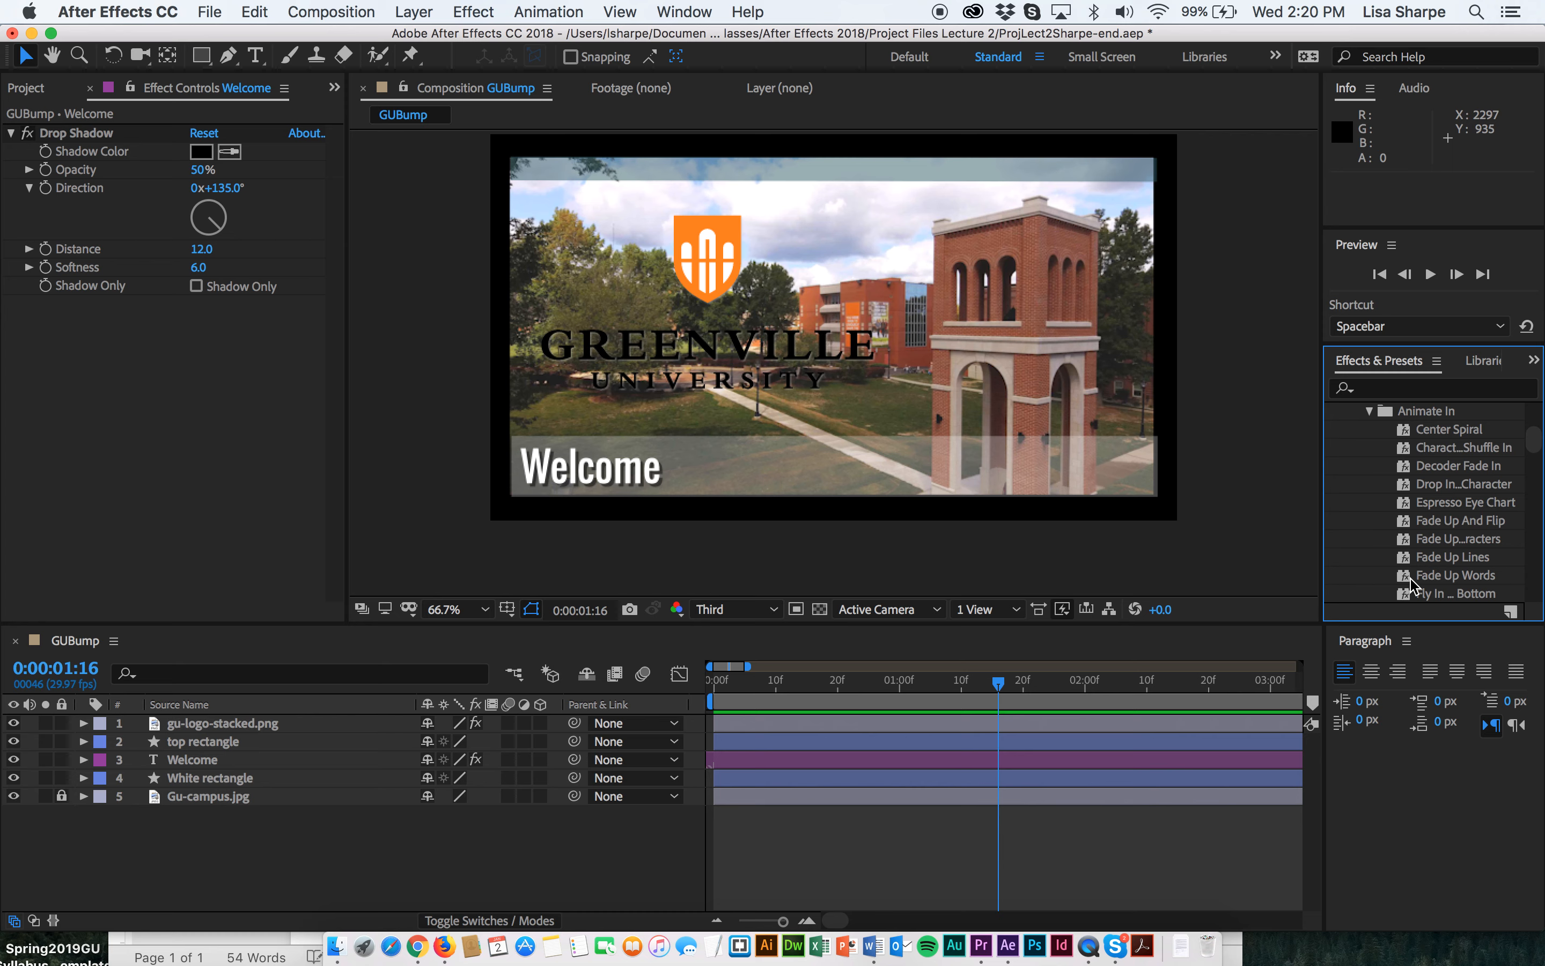
pyautogui.scroll(-1, 1411, 583)
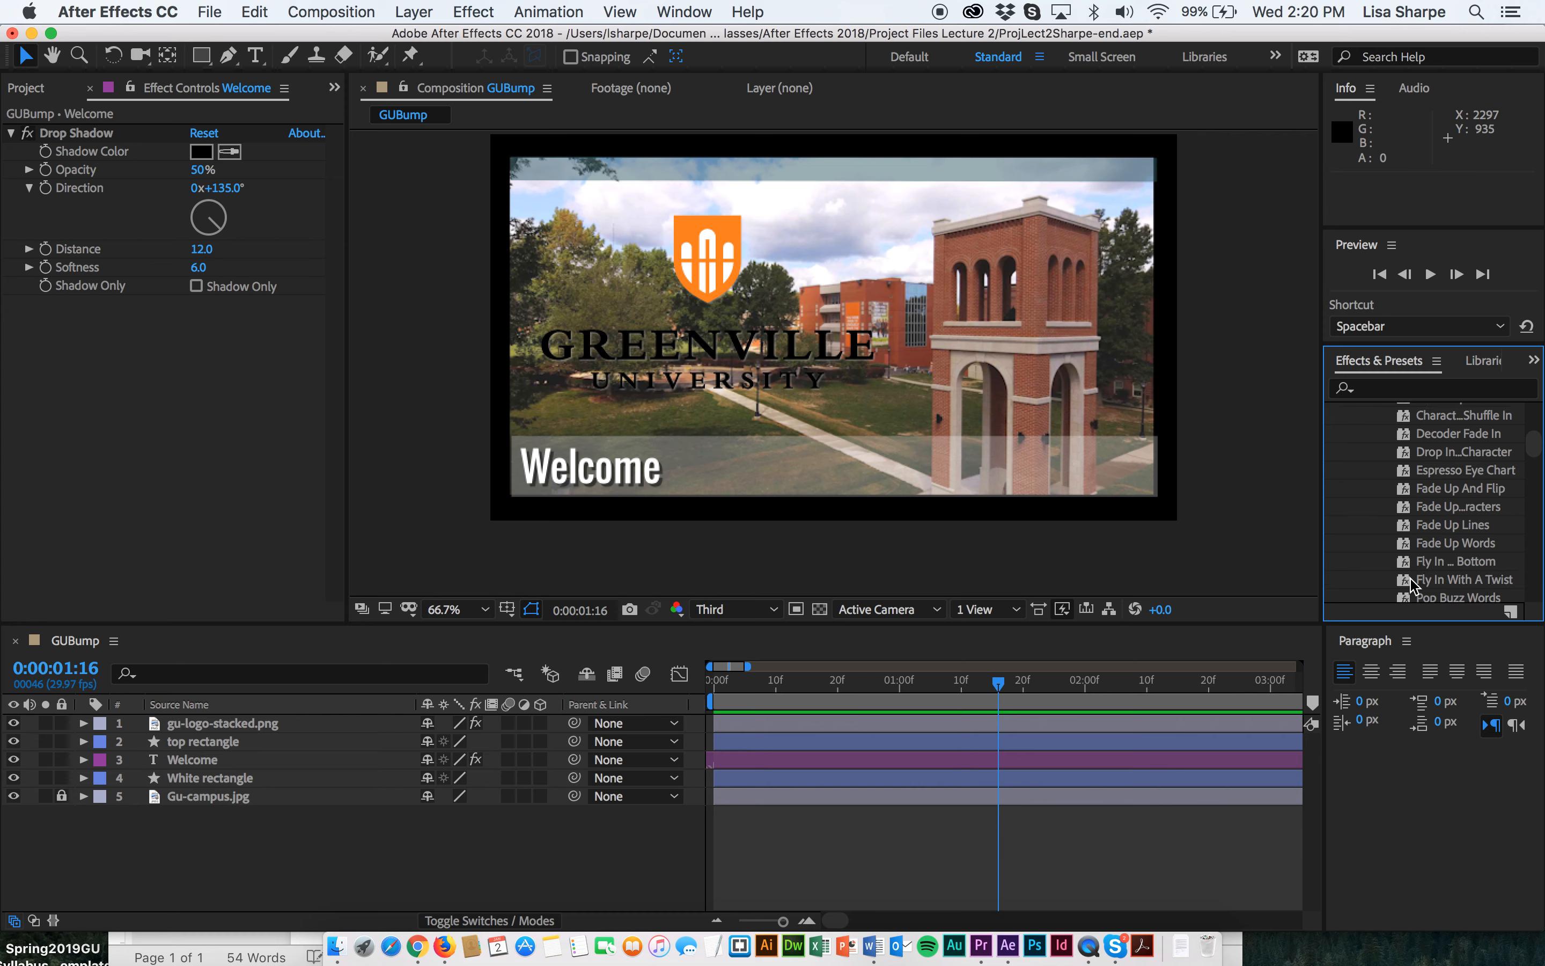
pyautogui.scroll(-5, 1393, 557)
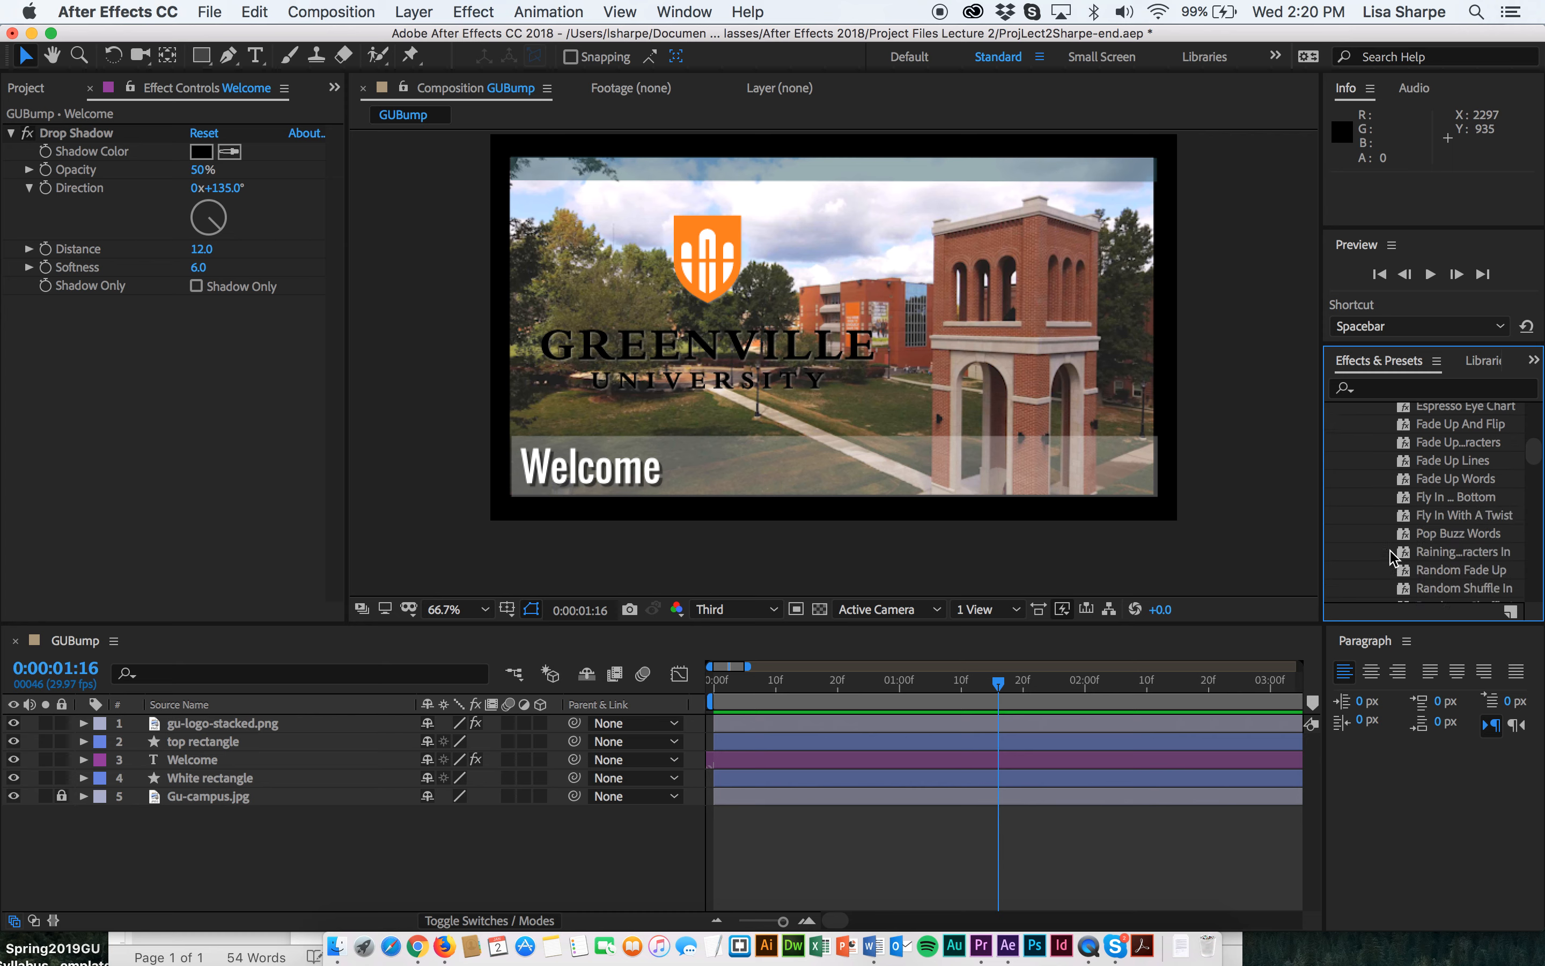
pyautogui.scroll(-3, 1392, 557)
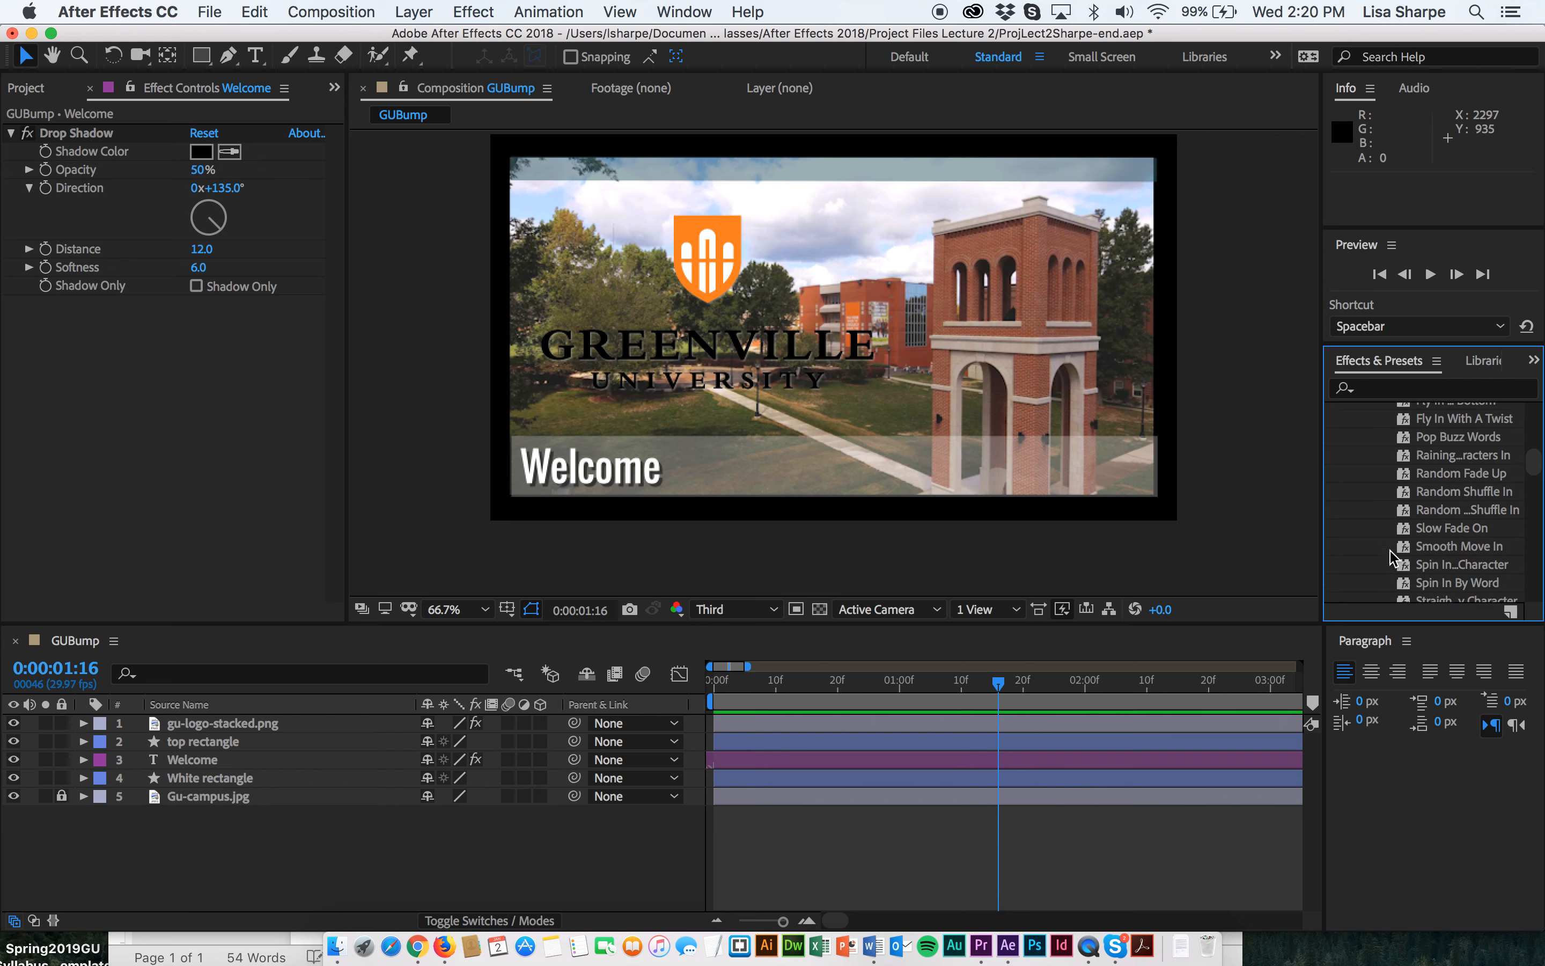
pyautogui.scroll(-6, 1391, 557)
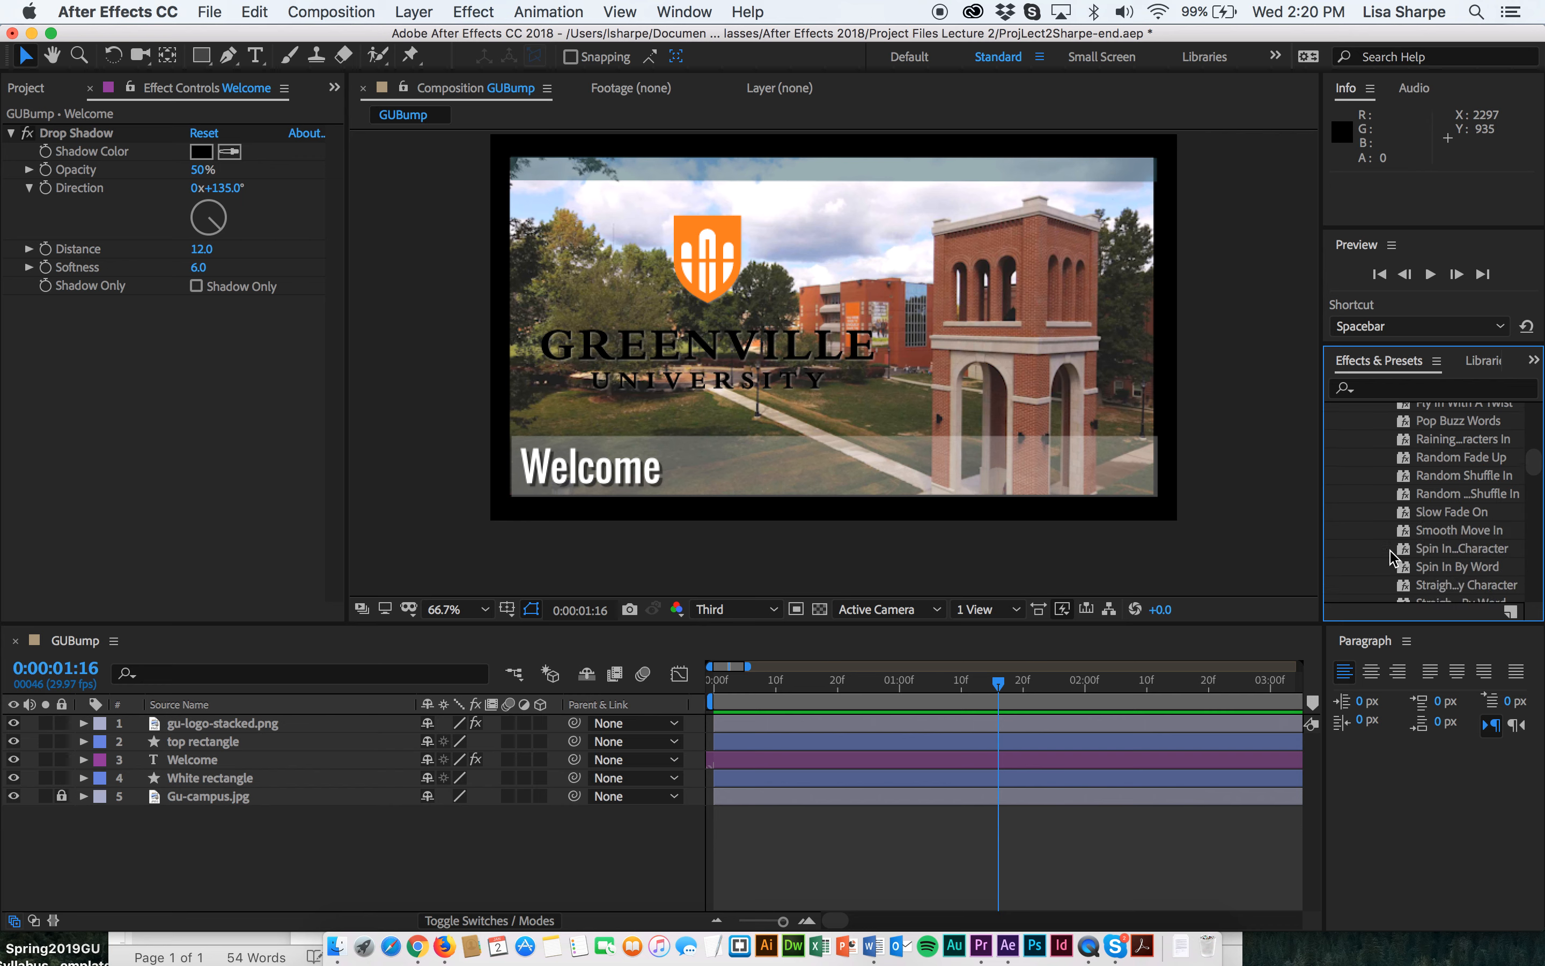
pyautogui.scroll(-4, 1392, 556)
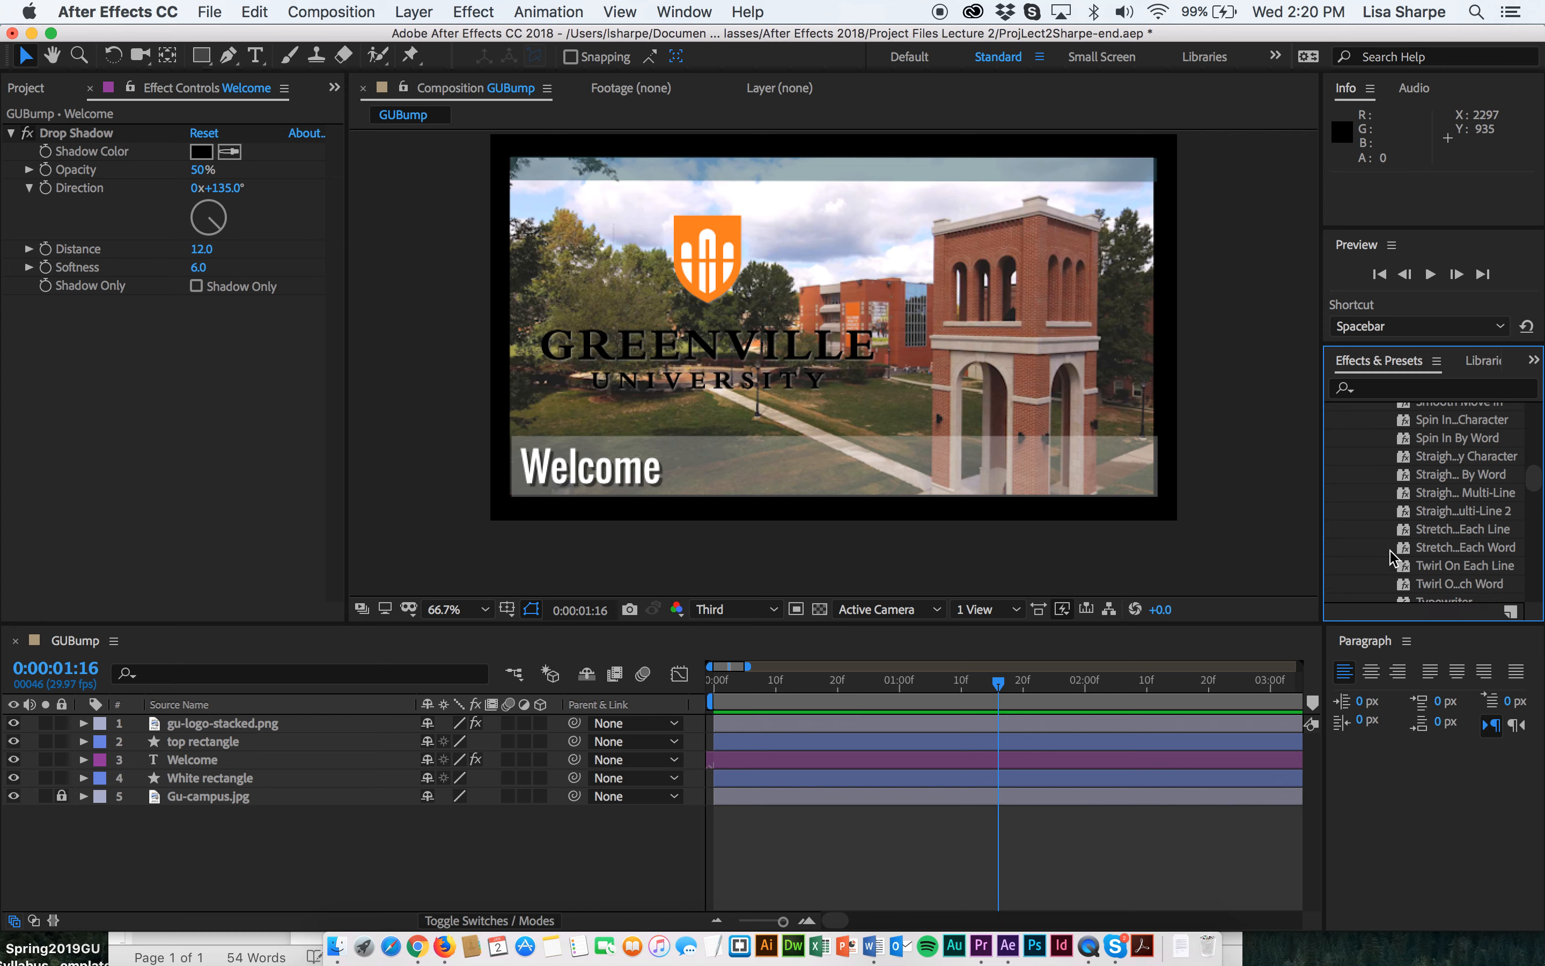
pyautogui.moveTo(1412, 559); pyautogui.dragTo(616, 473)
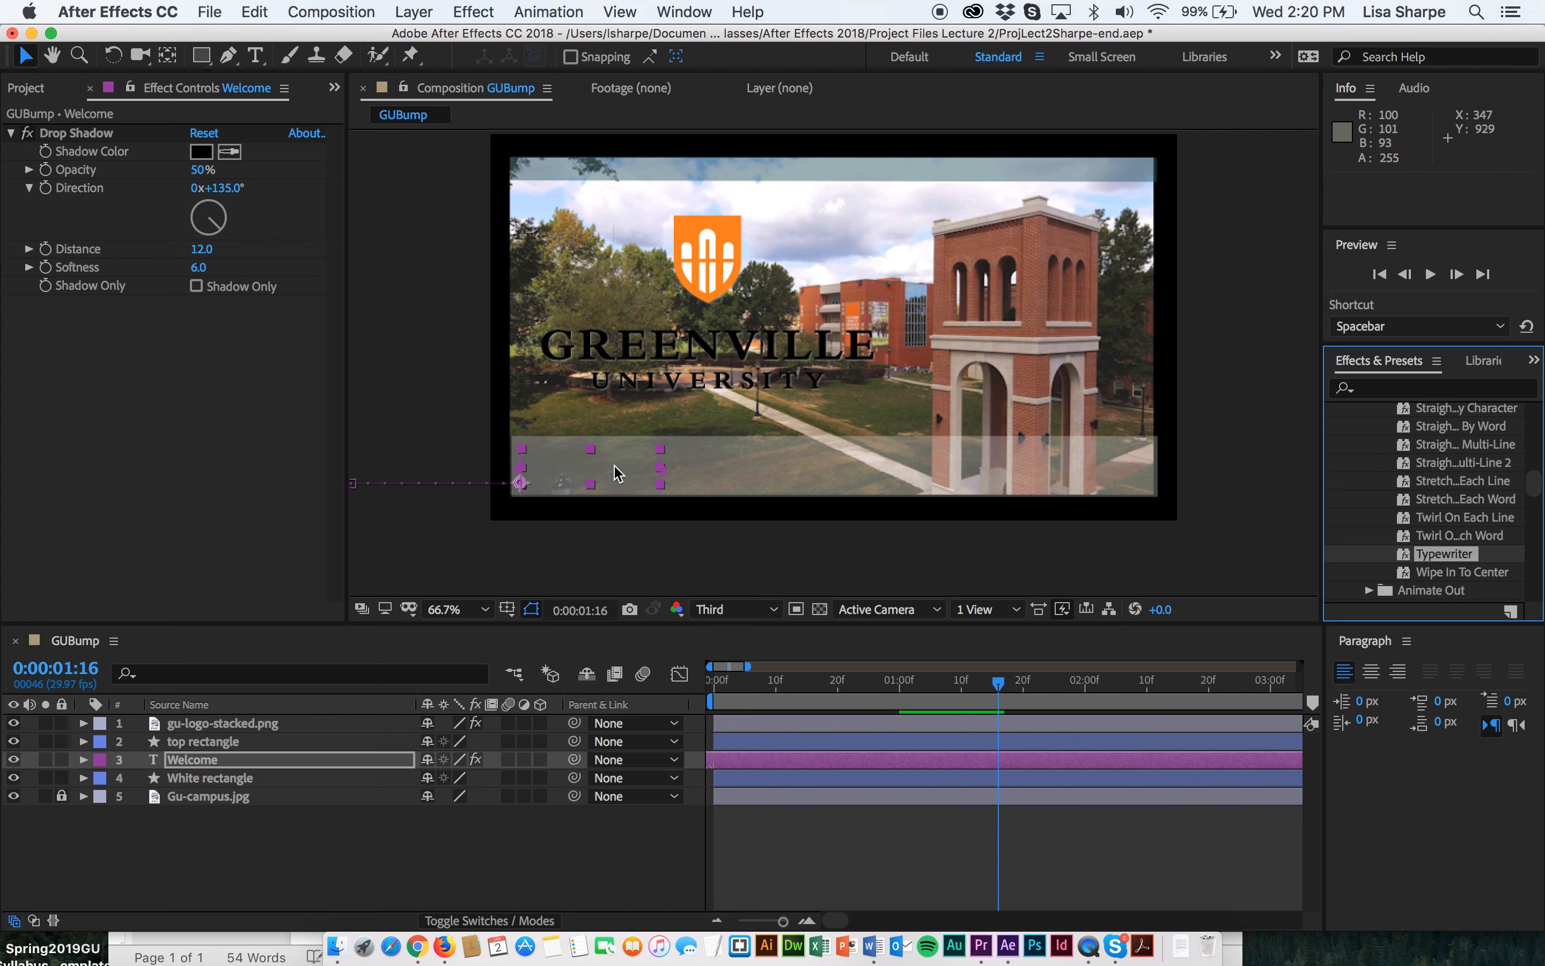
# - Preview the typewriter animation from the start of the composition and again from 0:00:00:12
pyautogui.moveTo(987, 690); pyautogui.dragTo(632, 687)
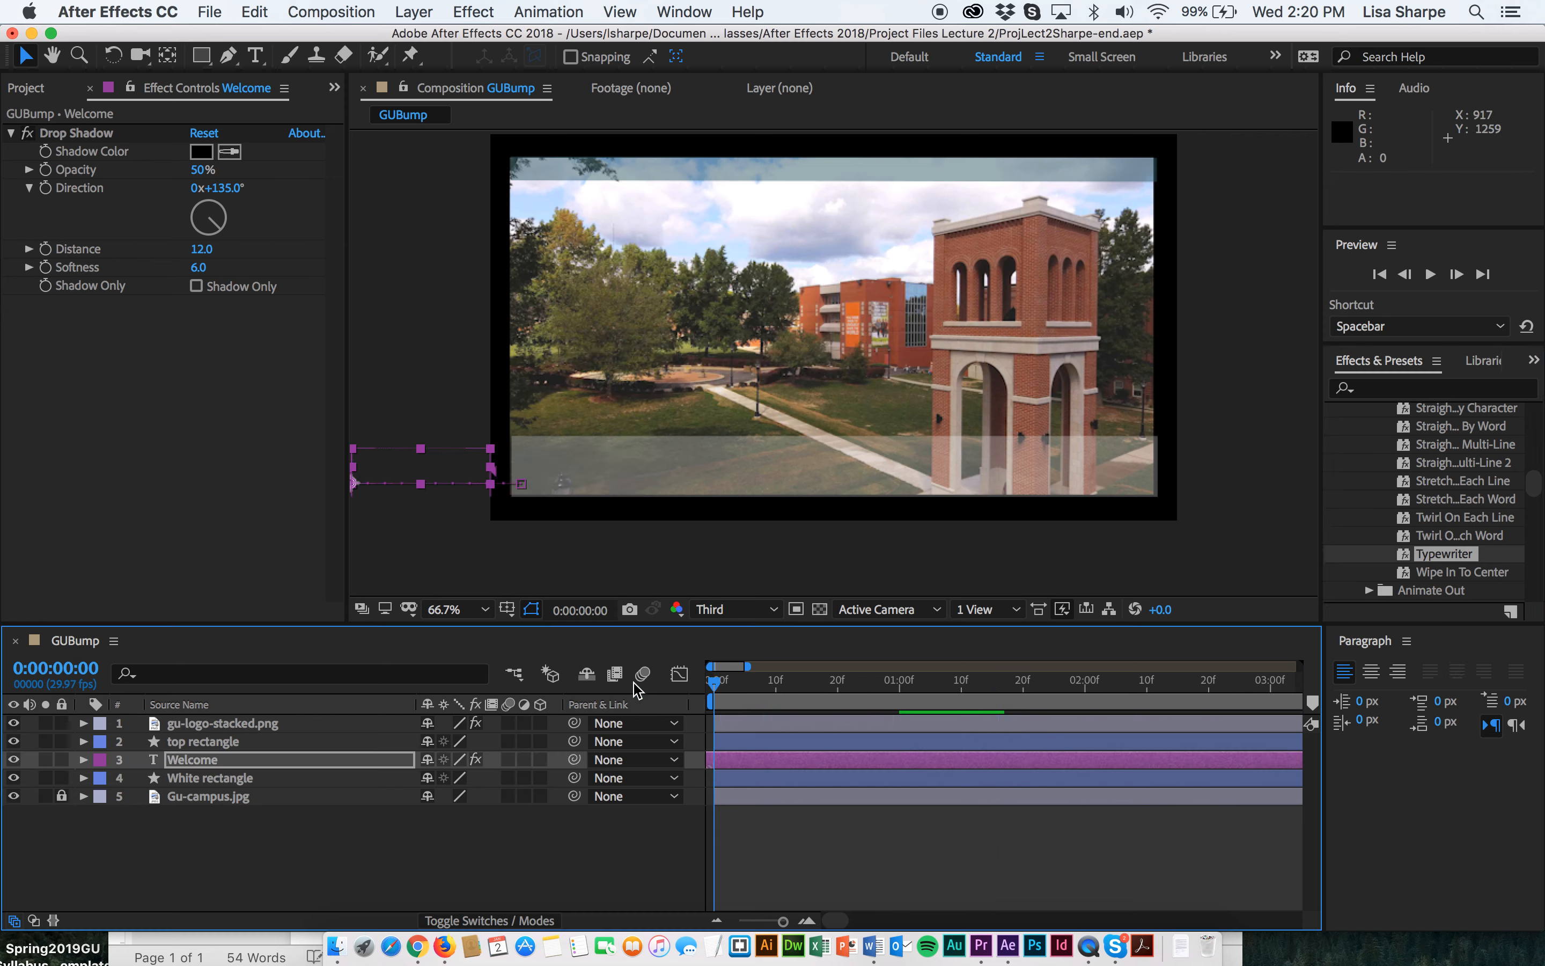
pyautogui.press('space')
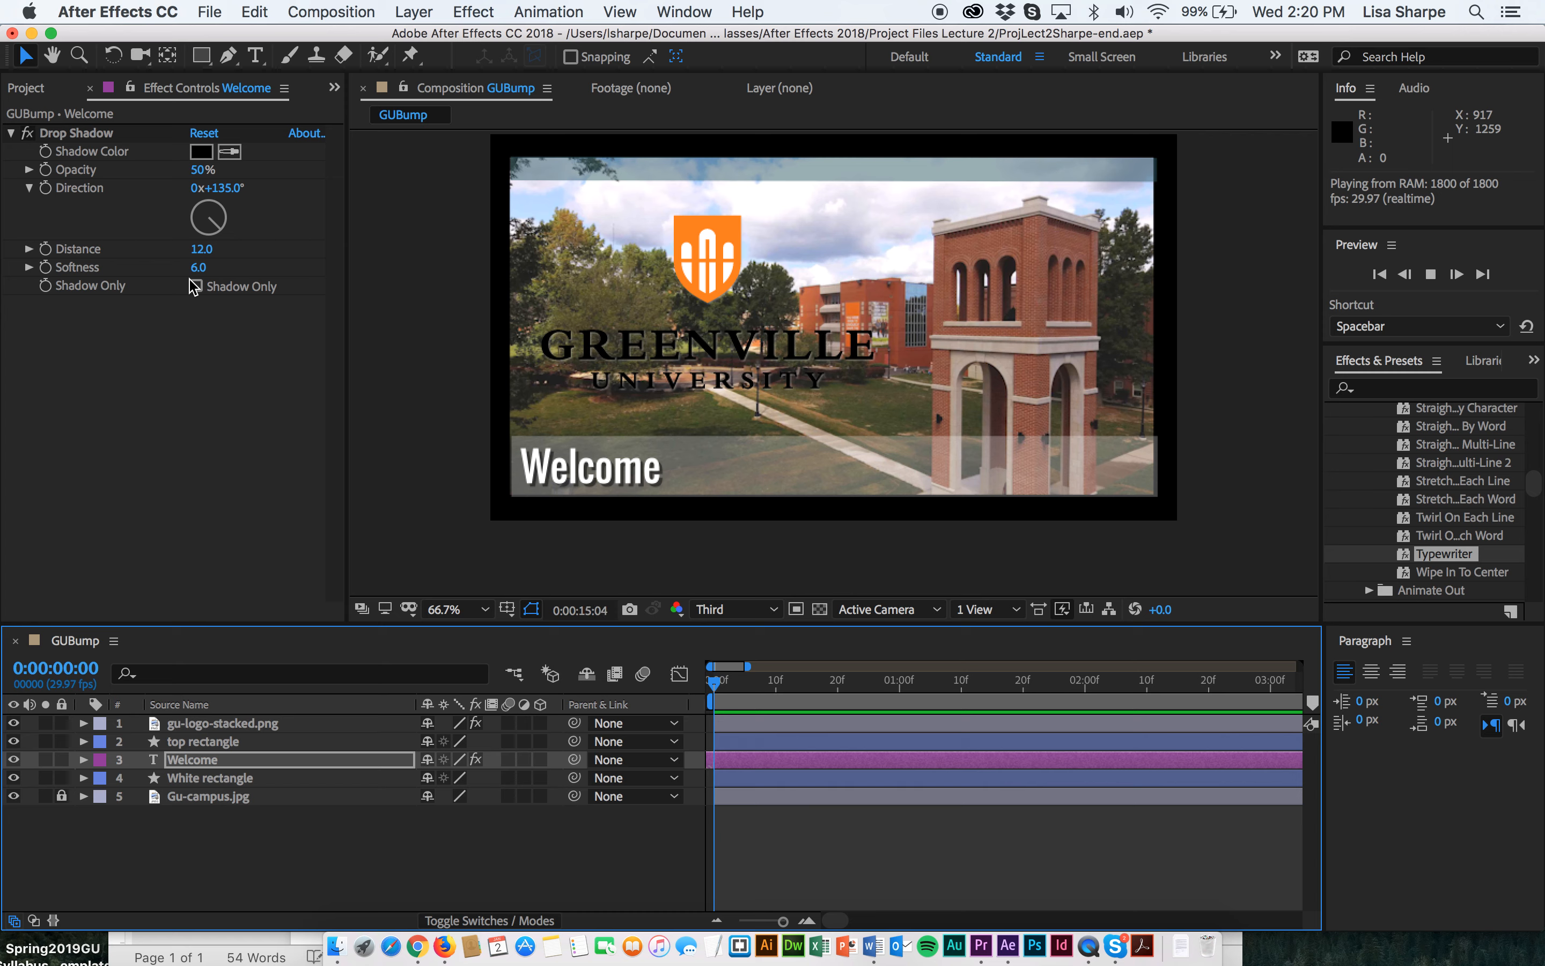
pyautogui.moveTo(714, 693); pyautogui.dragTo(789, 694)
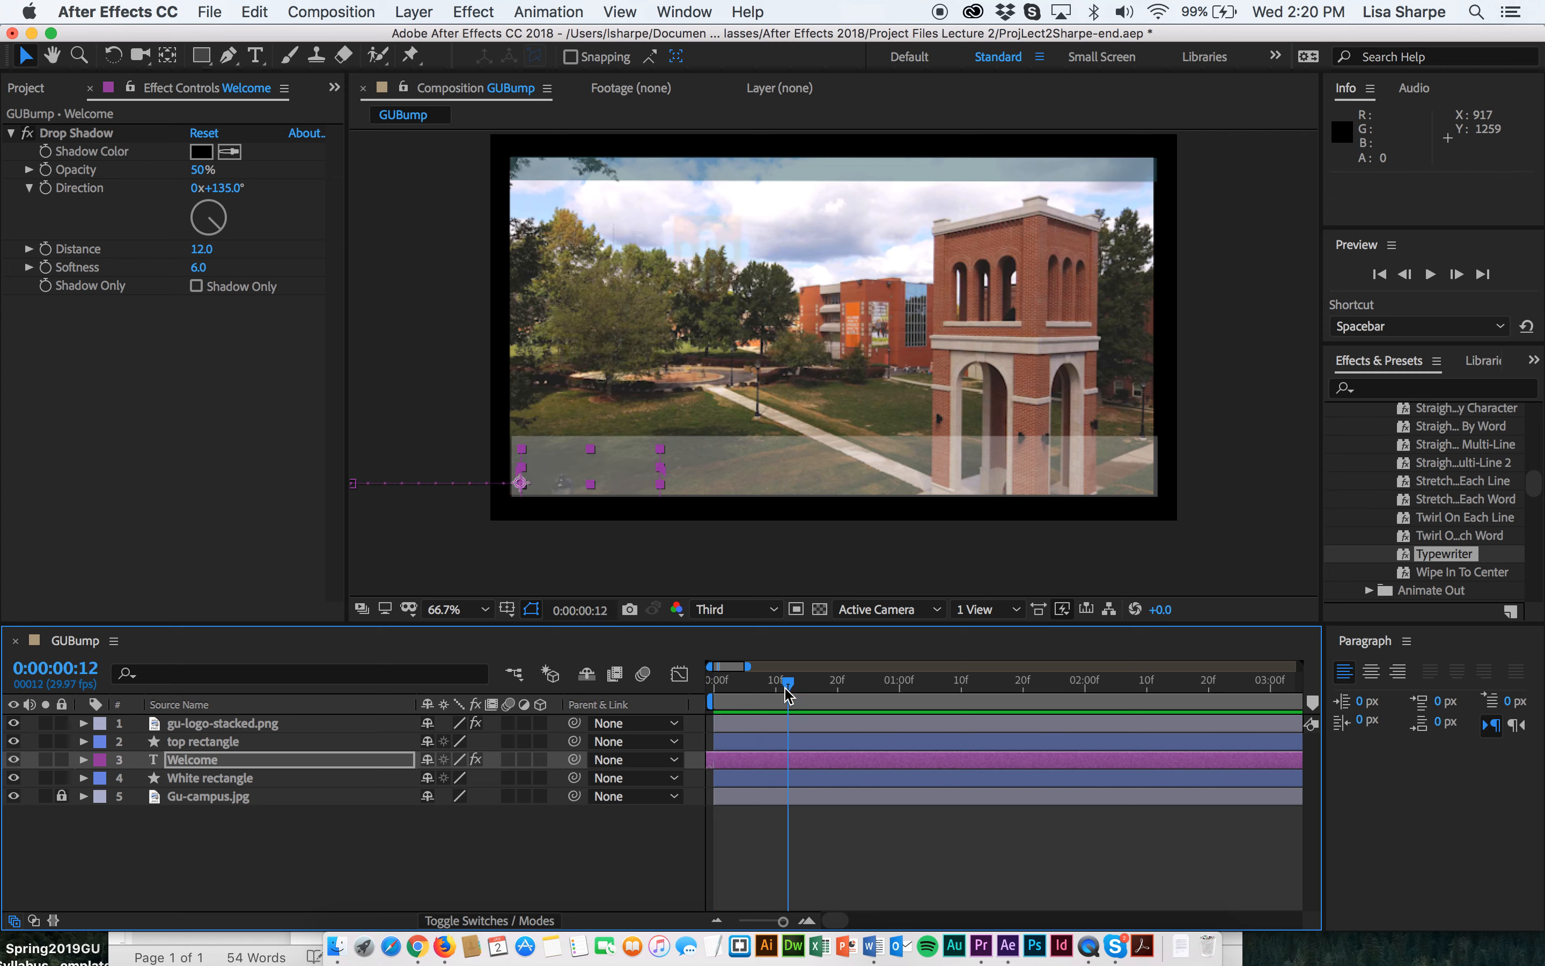
pyautogui.press('space')
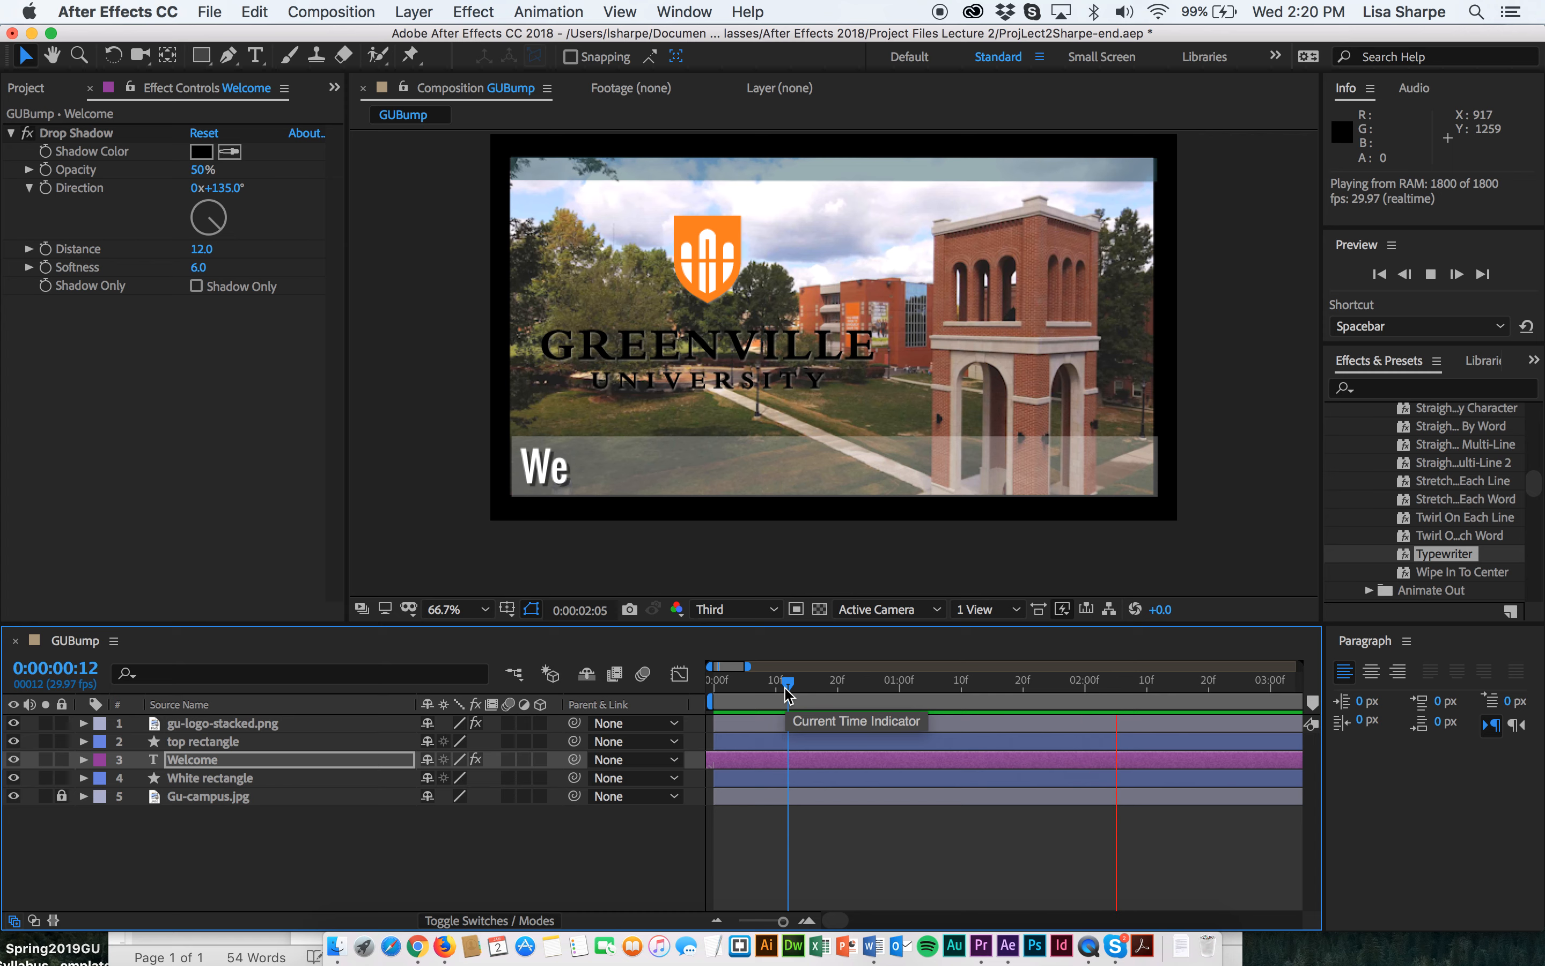